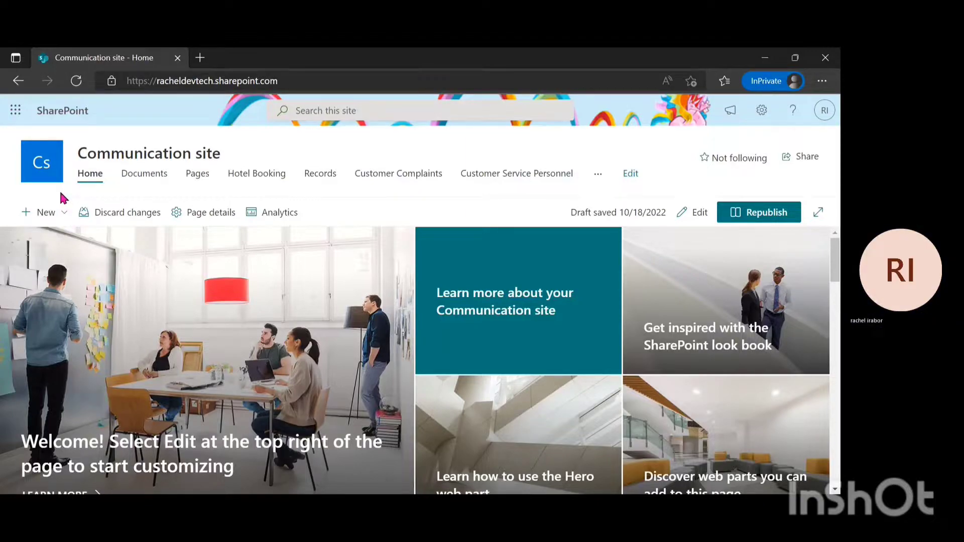
Step: Create a blank list named "Customer Complaint List" on the Communication site, with no description
{"action": "left_click", "coordinate": [44, 212]}
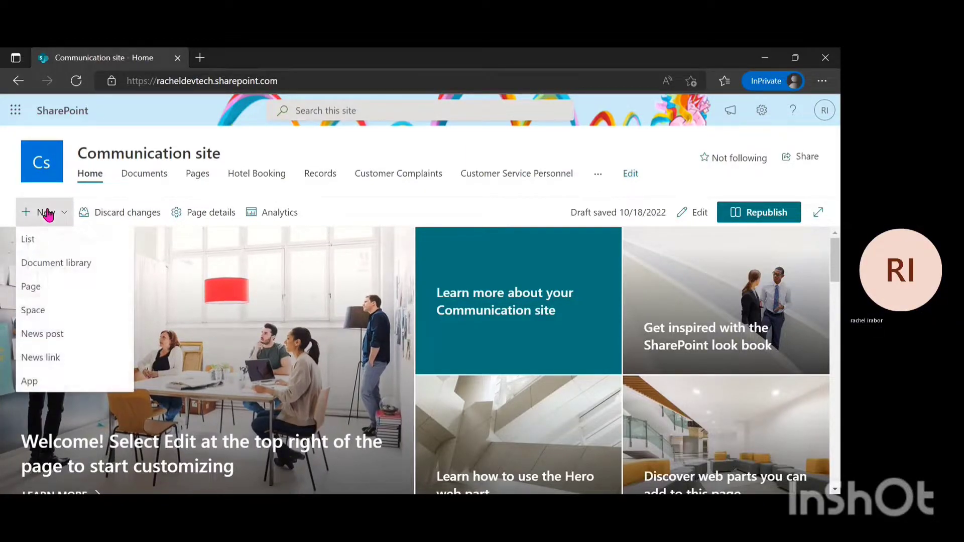
{"action": "left_click", "coordinate": [46, 240]}
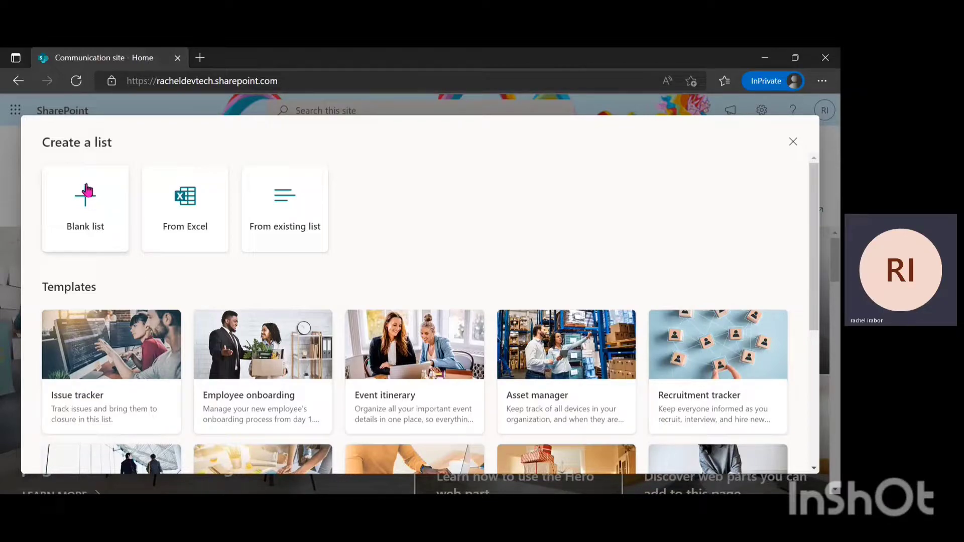
{"action": "left_click", "coordinate": [88, 212]}
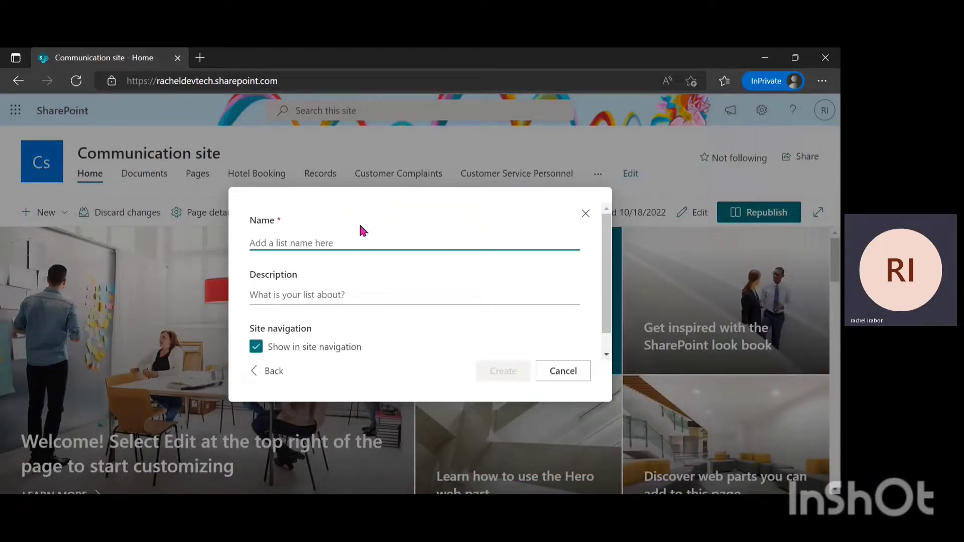
{"action": "type", "text": "Cudt"}
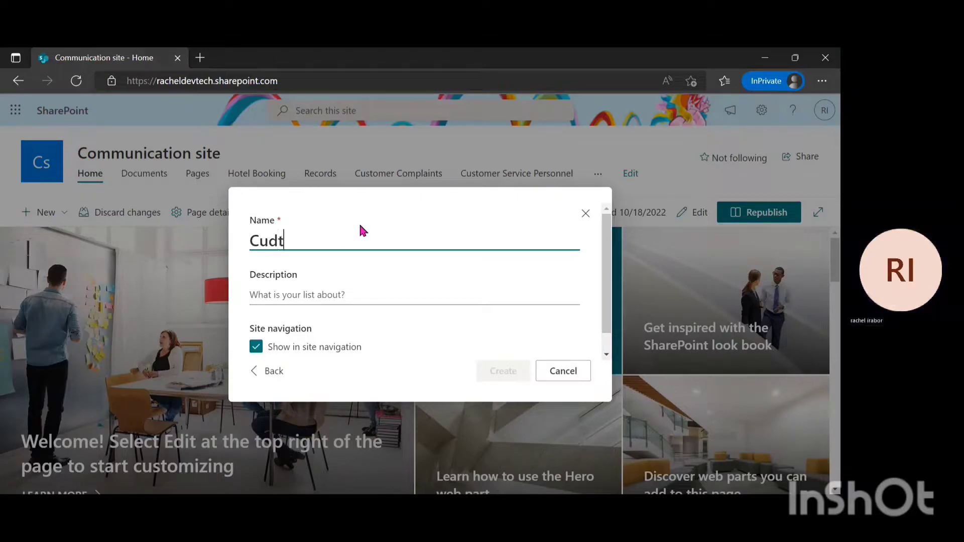
{"action": "key", "text": "BackSpace"}
{"action": "key", "text": "BackSpace"}
{"action": "type", "text": "s"}
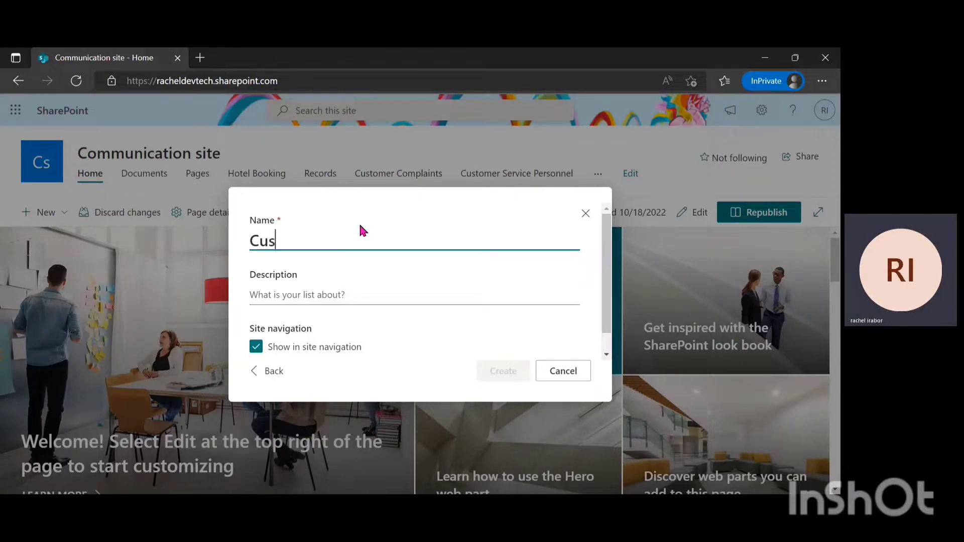
{"action": "type", "text": "tomer Compl"}
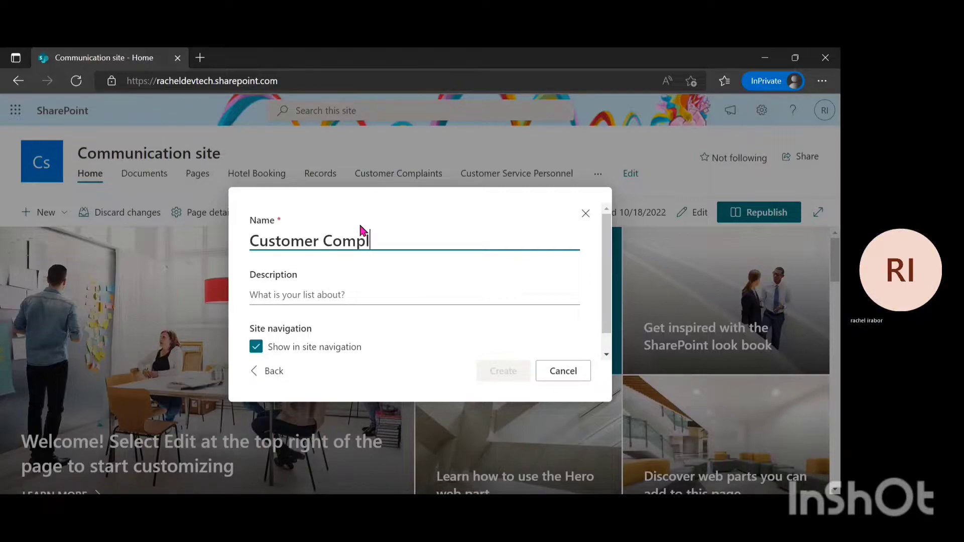
{"action": "type", "text": "aint List"}
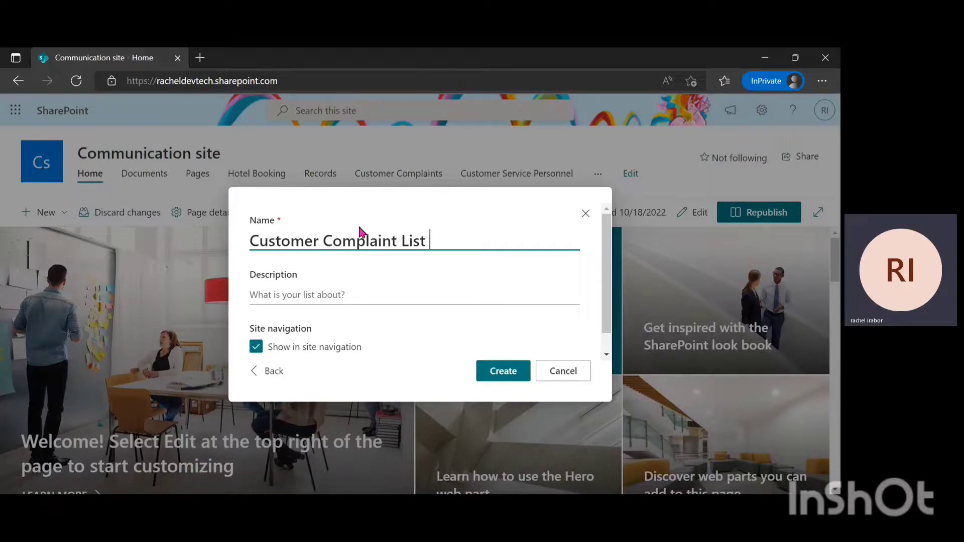
{"action": "left_click", "coordinate": [298, 296]}
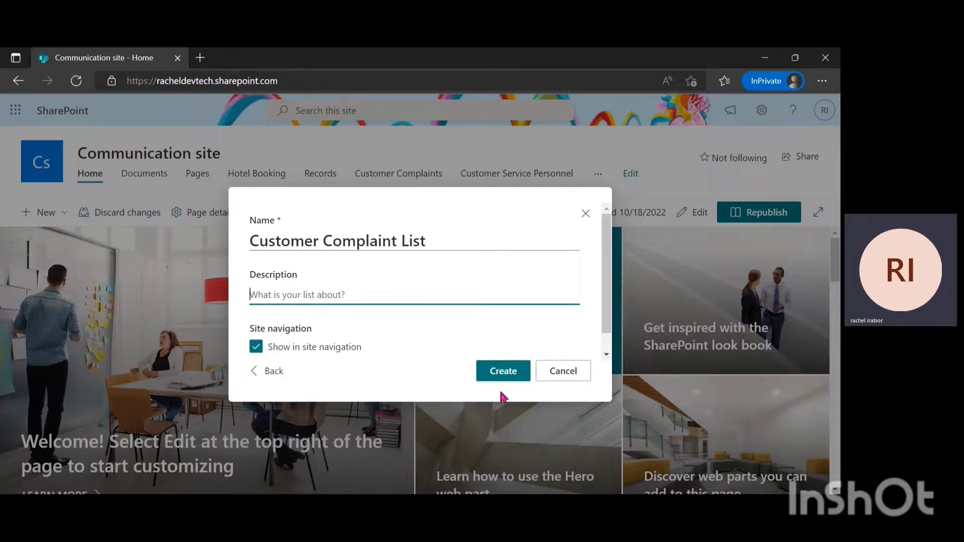
{"action": "left_click", "coordinate": [488, 373]}
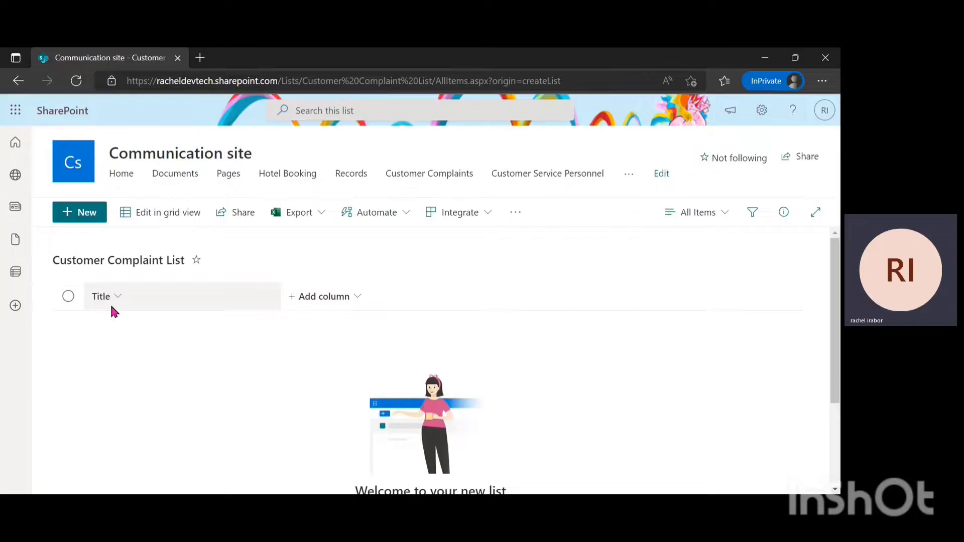
Step: Make the Title column optional in the Customer Complaint List settings and return to the list
{"action": "left_click", "coordinate": [761, 111]}
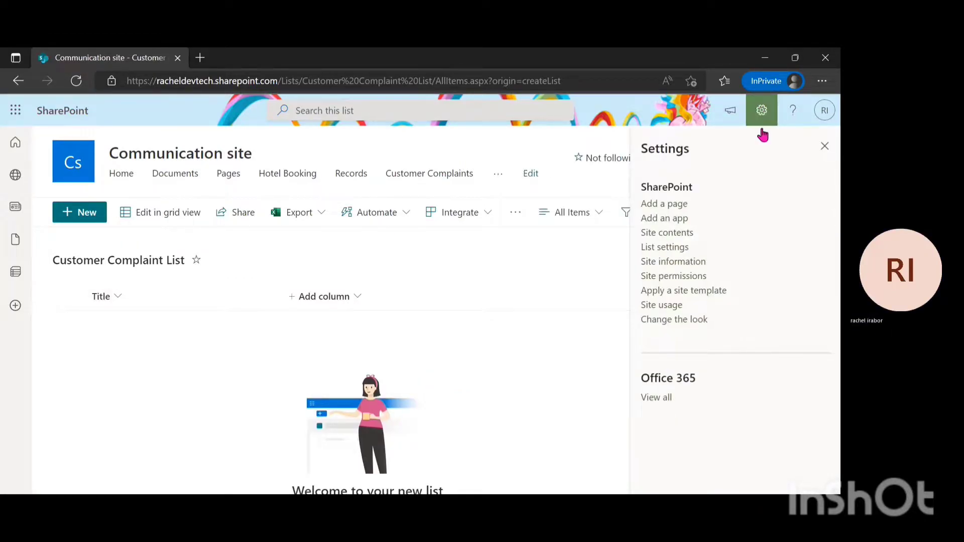
{"action": "left_click", "coordinate": [671, 251]}
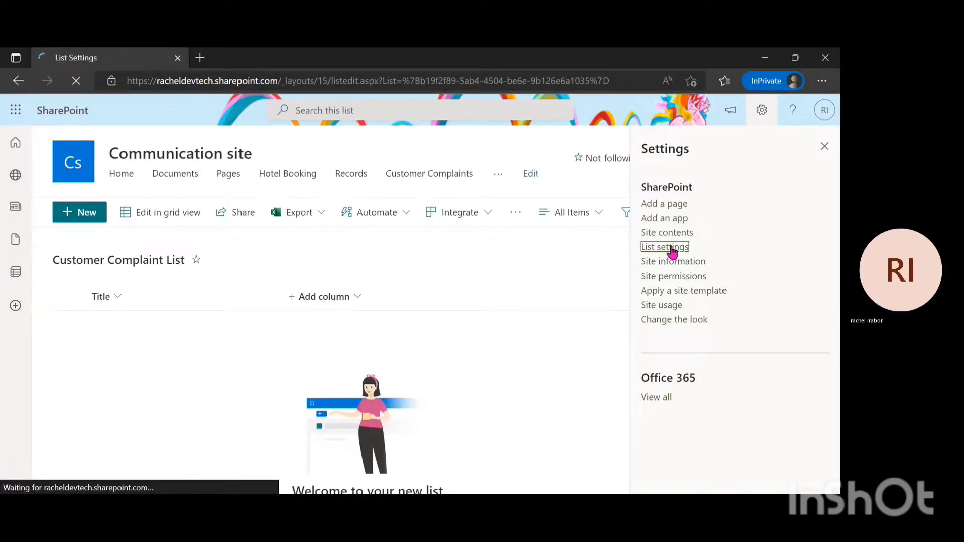
{"action": "scroll", "coordinate": [482, 301], "scroll_direction": "down", "scroll_amount": 3}
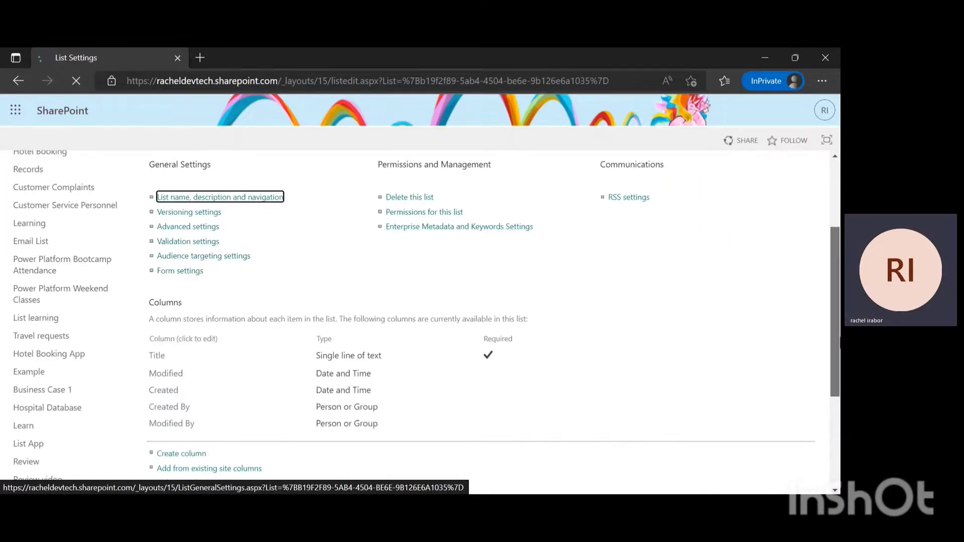
{"action": "scroll", "coordinate": [482, 301], "scroll_direction": "down", "scroll_amount": 2}
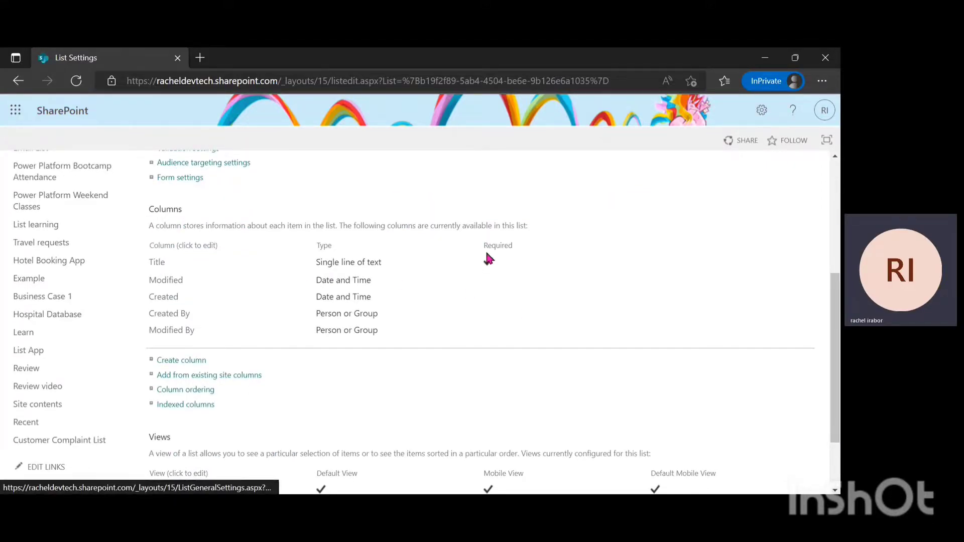
{"action": "left_click", "coordinate": [155, 266]}
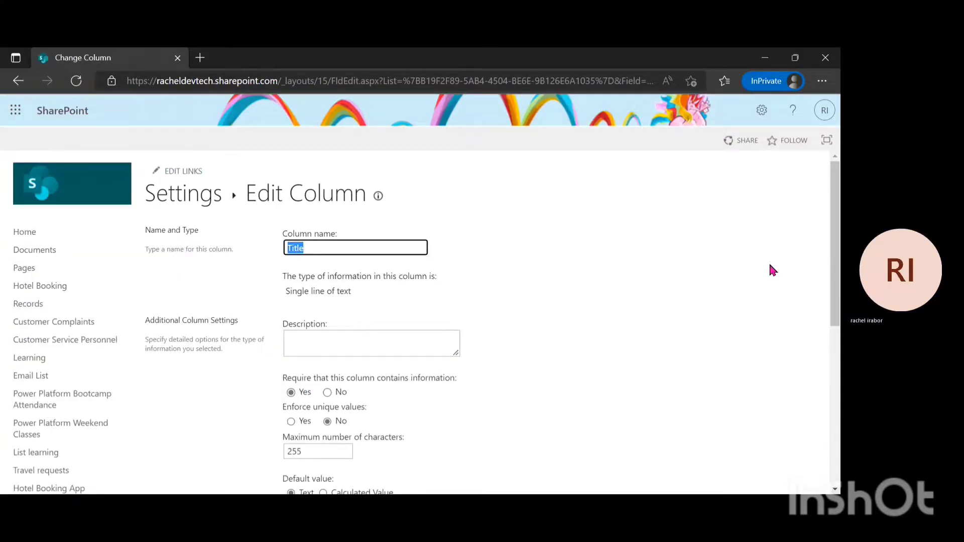
{"action": "scroll", "coordinate": [431, 213], "scroll_direction": "down", "scroll_amount": 3}
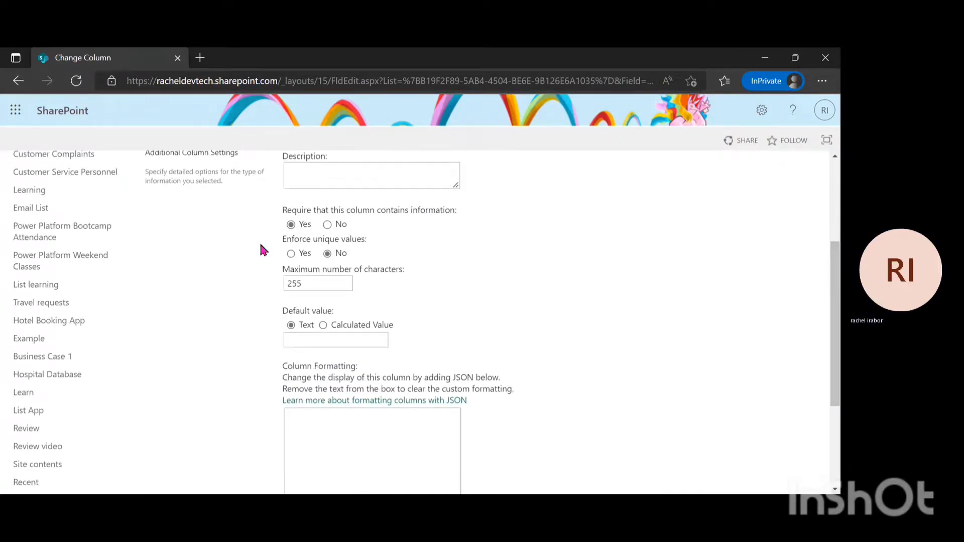
{"action": "left_click", "coordinate": [327, 224]}
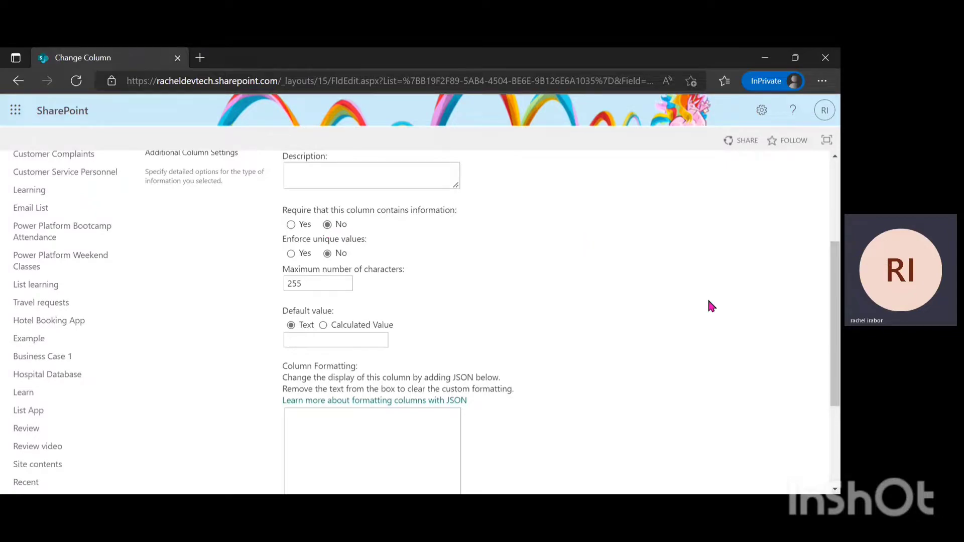
{"action": "scroll", "coordinate": [709, 301], "scroll_direction": "down", "scroll_amount": 3}
{"action": "left_click", "coordinate": [733, 422]}
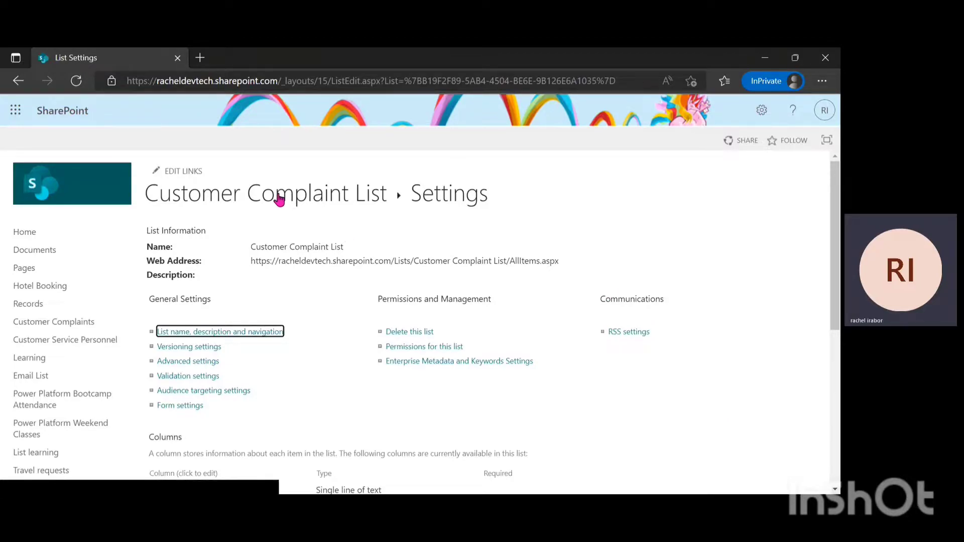
{"action": "left_click", "coordinate": [234, 206]}
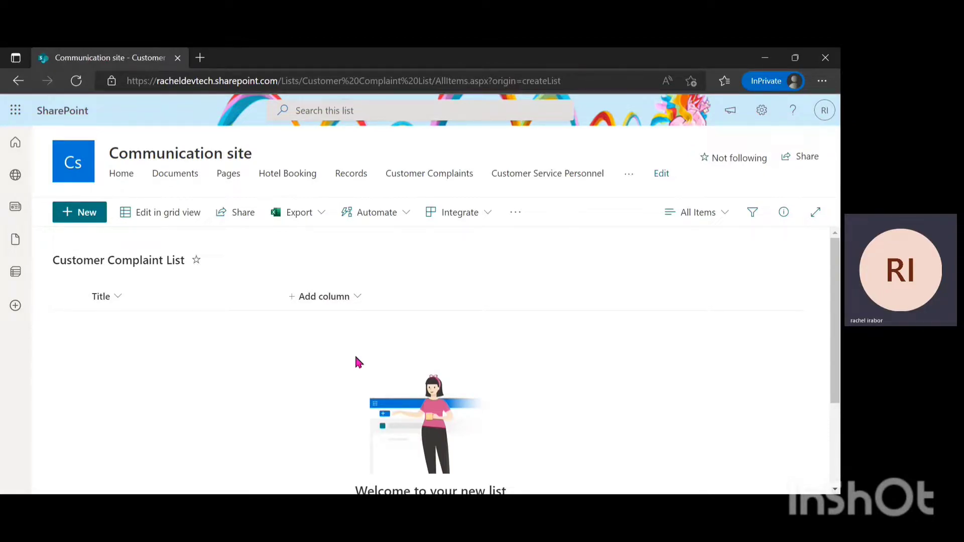
Step: Add a single line of text column called "Name" to the list and require it to contain information
{"action": "left_click", "coordinate": [336, 297]}
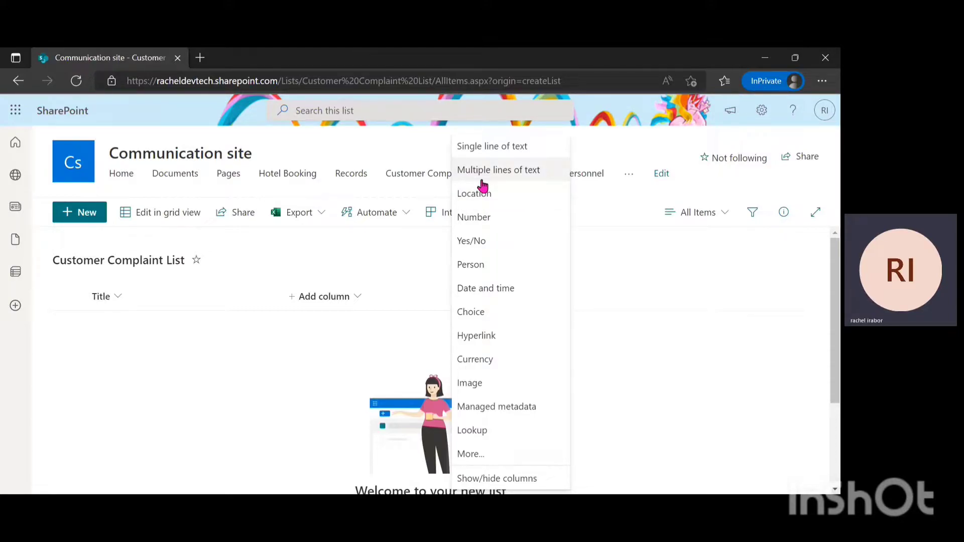
{"action": "left_click", "coordinate": [491, 146]}
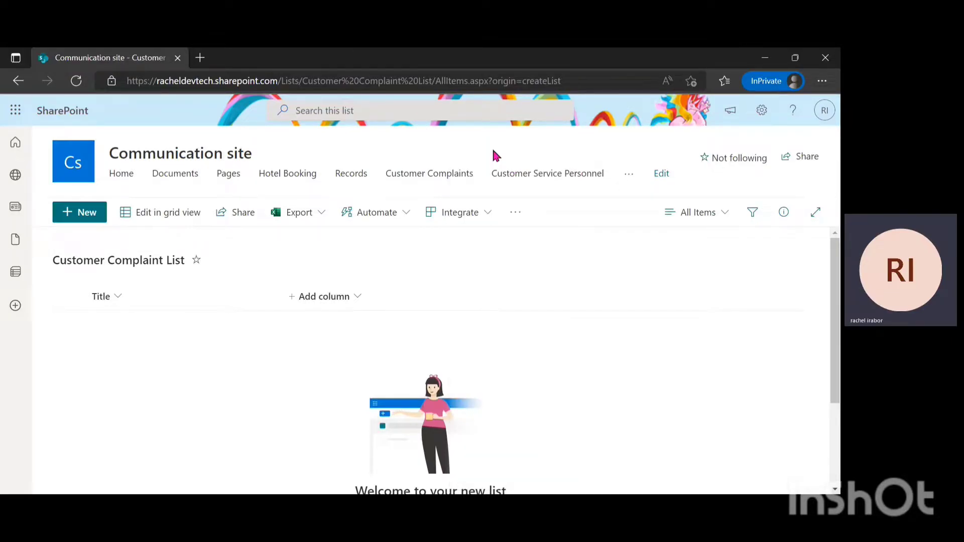
{"action": "type", "text": "Name"}
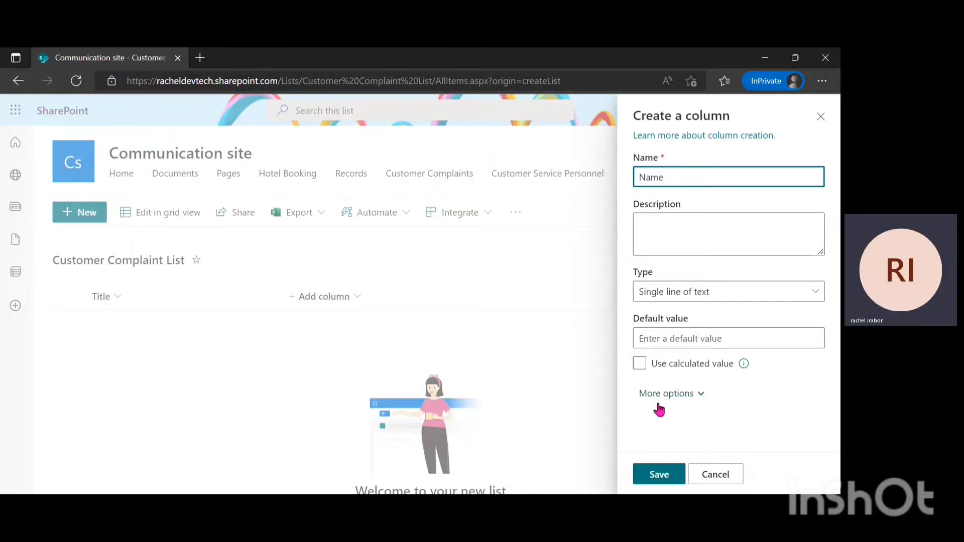
{"action": "left_click", "coordinate": [675, 394]}
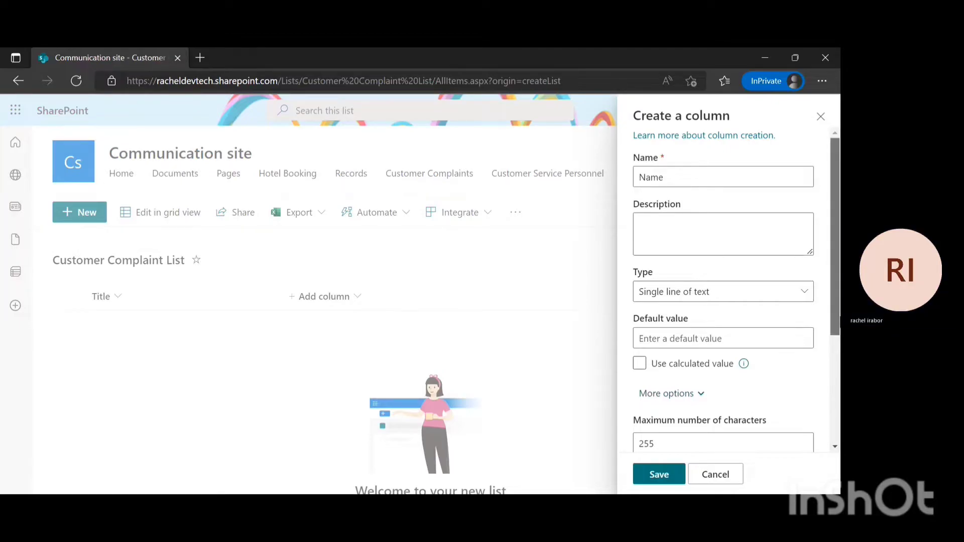
{"action": "scroll", "coordinate": [728, 301], "scroll_direction": "down", "scroll_amount": 3}
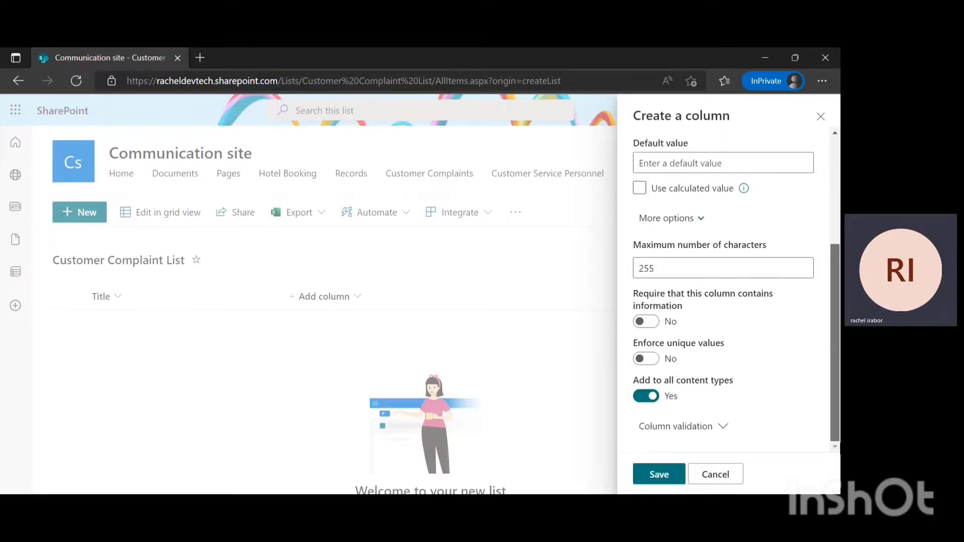
{"action": "left_click", "coordinate": [651, 326]}
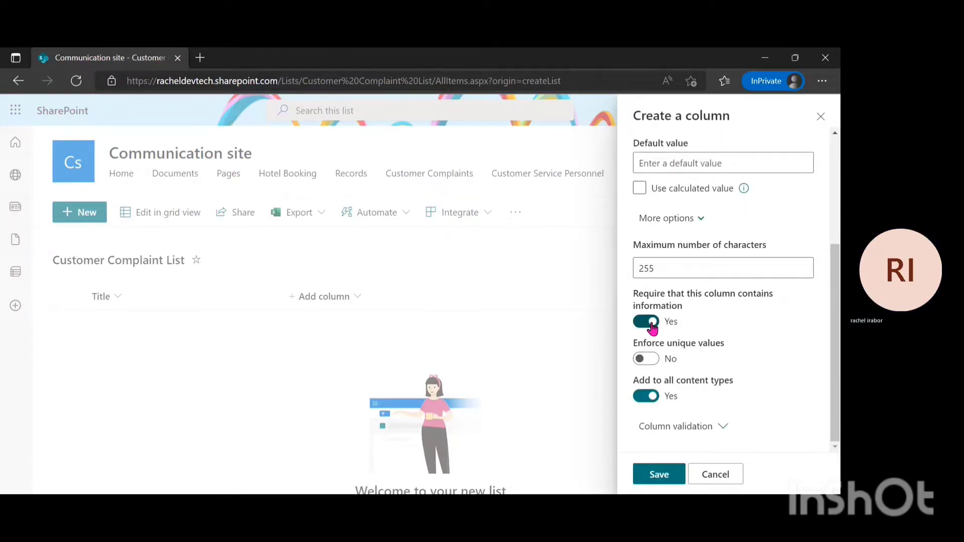
{"action": "left_click", "coordinate": [661, 474]}
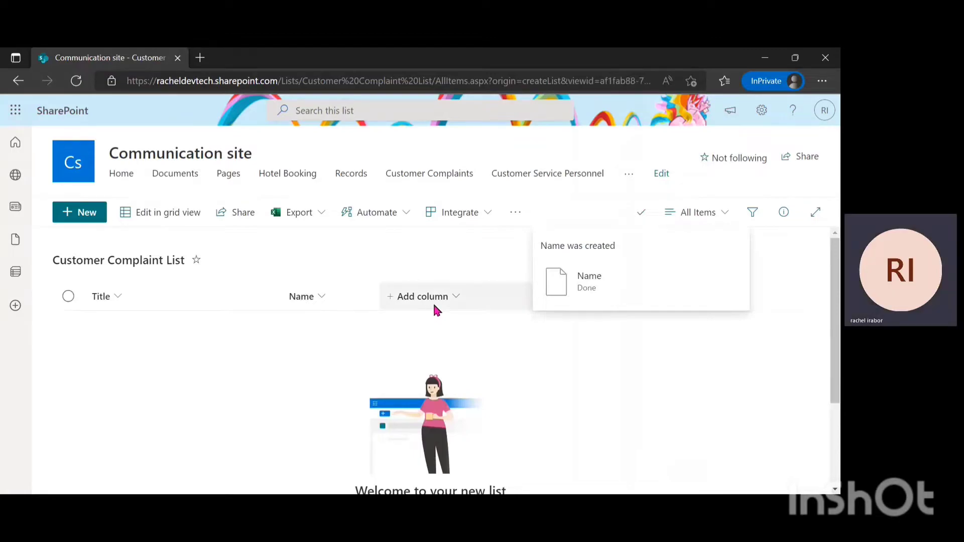
Step: Add a required single line of text column called "Email Address" to the list
{"action": "left_click", "coordinate": [435, 307]}
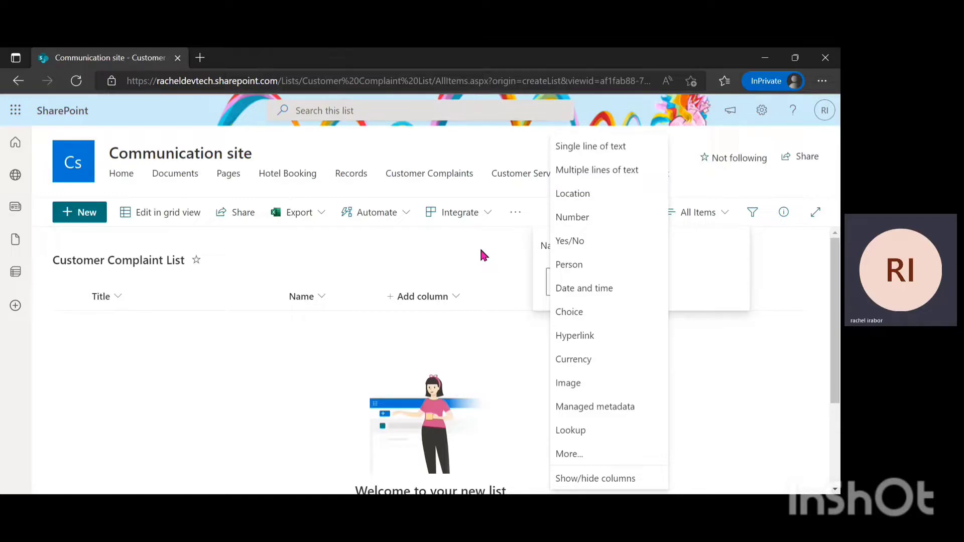
{"action": "left_click", "coordinate": [593, 146]}
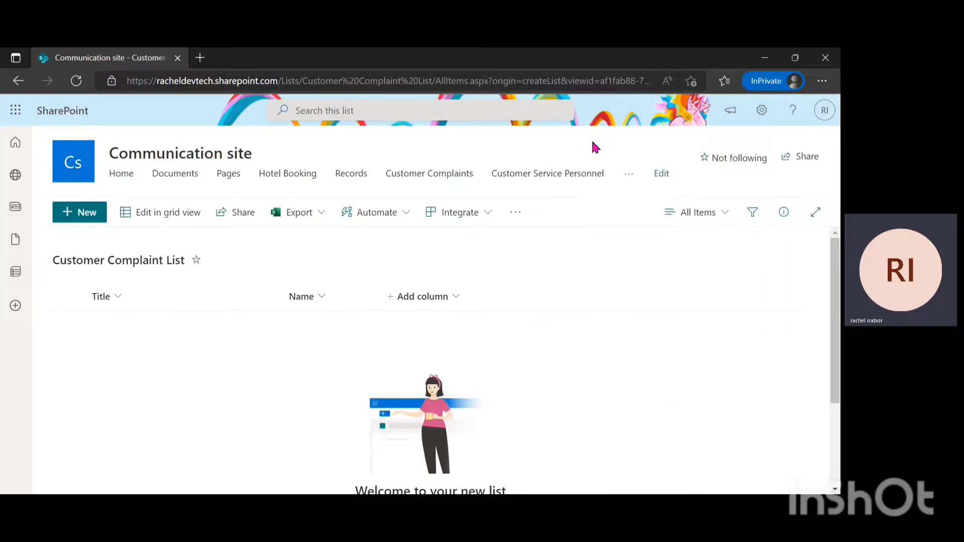
{"action": "type", "text": "Em"}
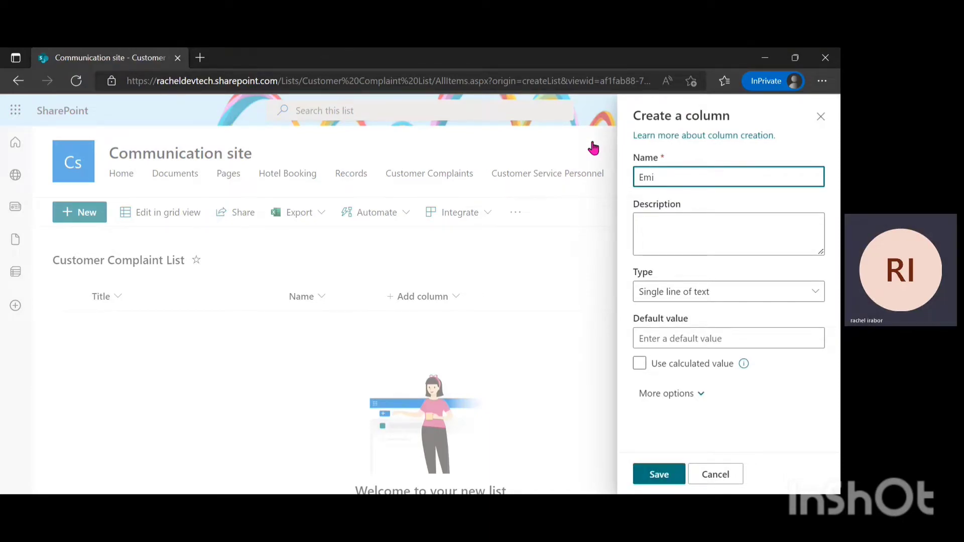
{"action": "type", "text": "ail Address"}
{"action": "left_click", "coordinate": [681, 397]}
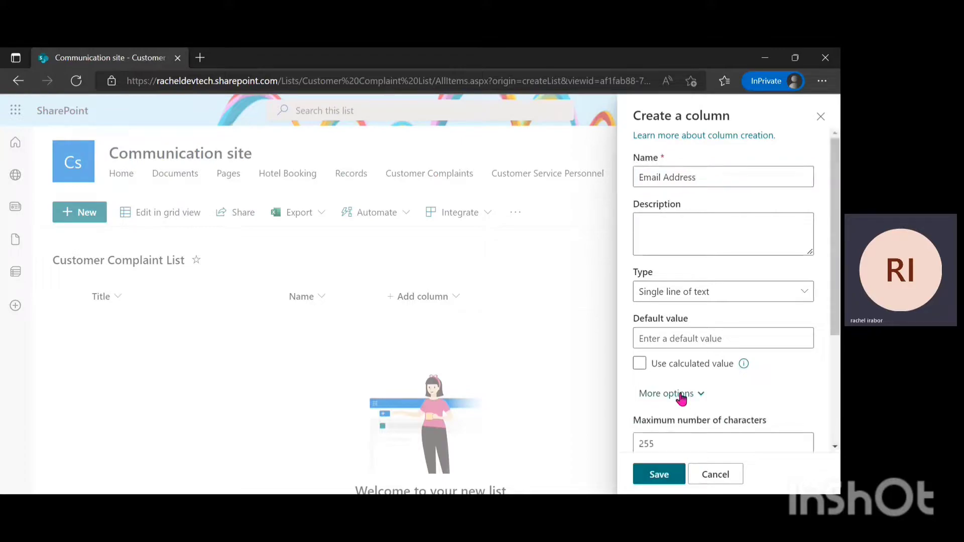
{"action": "scroll", "coordinate": [652, 329], "scroll_direction": "down", "scroll_amount": 4}
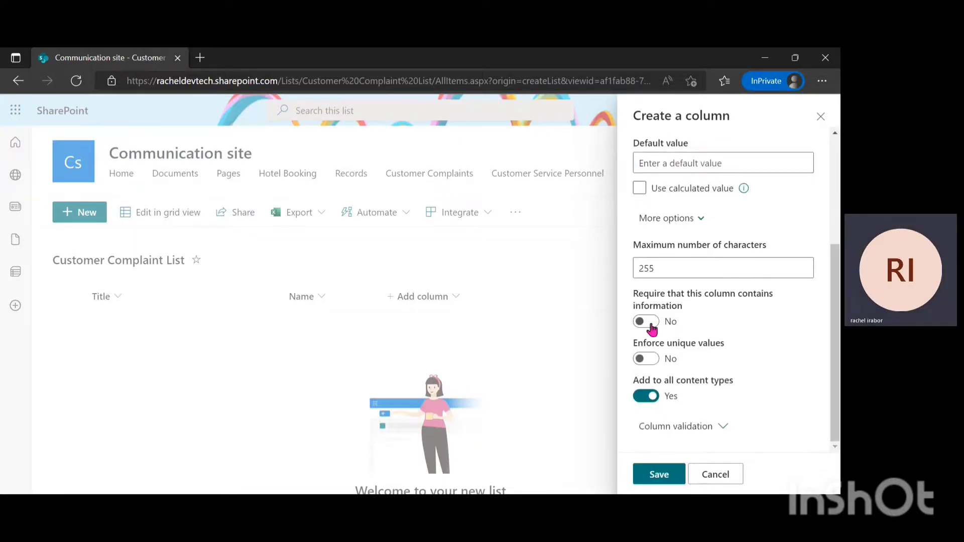
{"action": "left_click", "coordinate": [646, 322]}
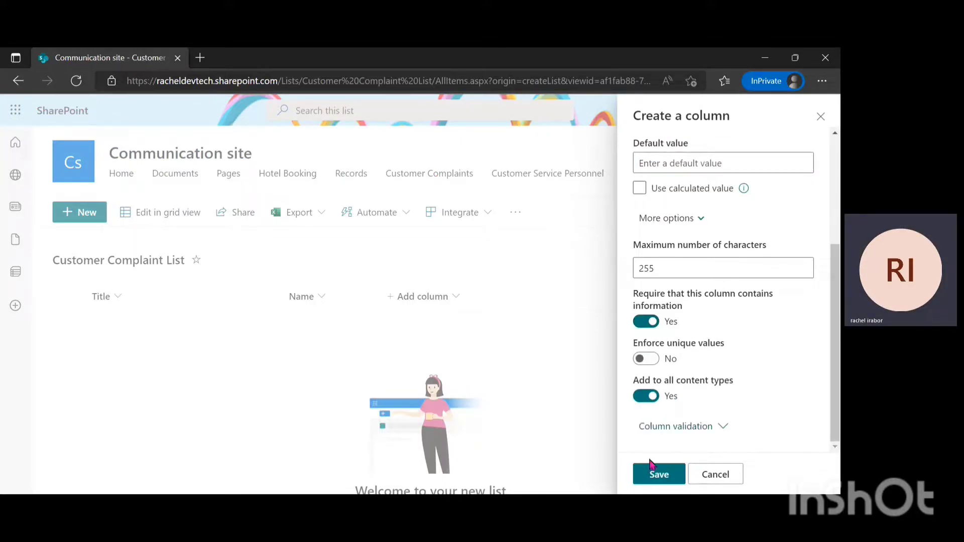
{"action": "left_click", "coordinate": [653, 480]}
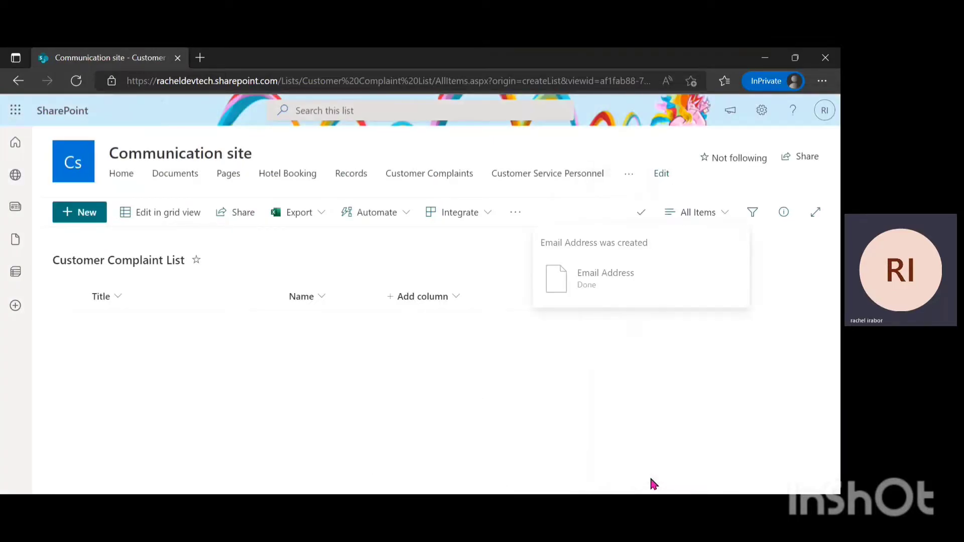
Step: Set up a new number column called "Account Number" in the list with 0 decimal places
{"action": "left_click", "coordinate": [512, 308]}
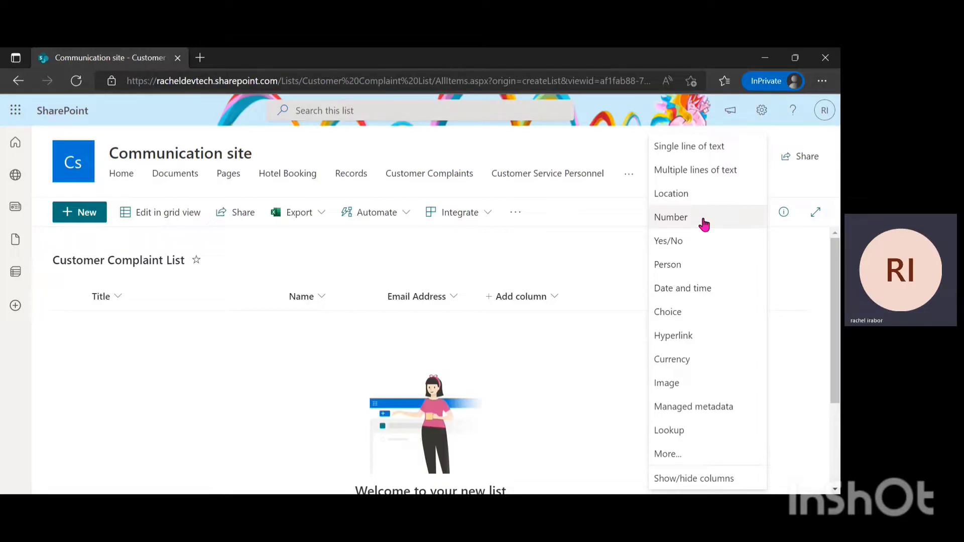
{"action": "left_click", "coordinate": [702, 221]}
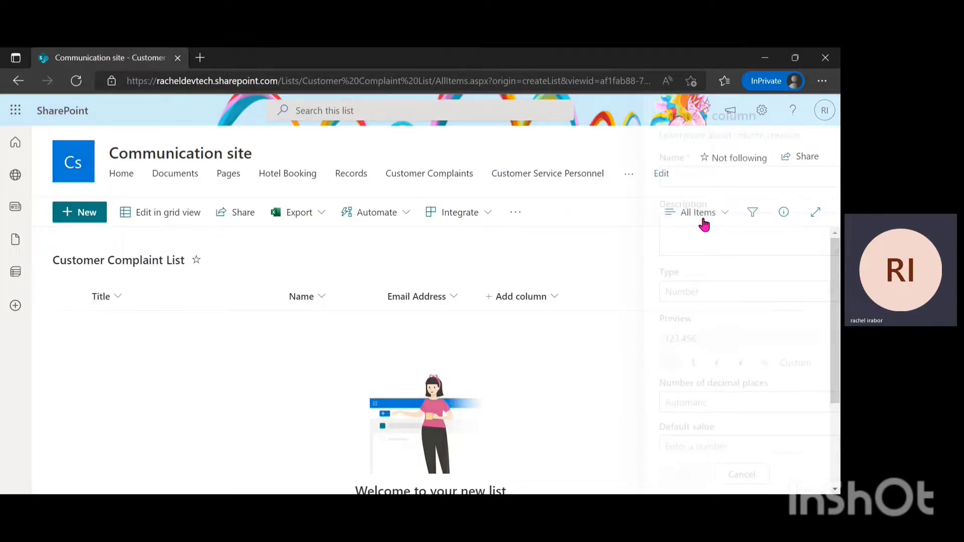
{"action": "type", "text": "Ac"}
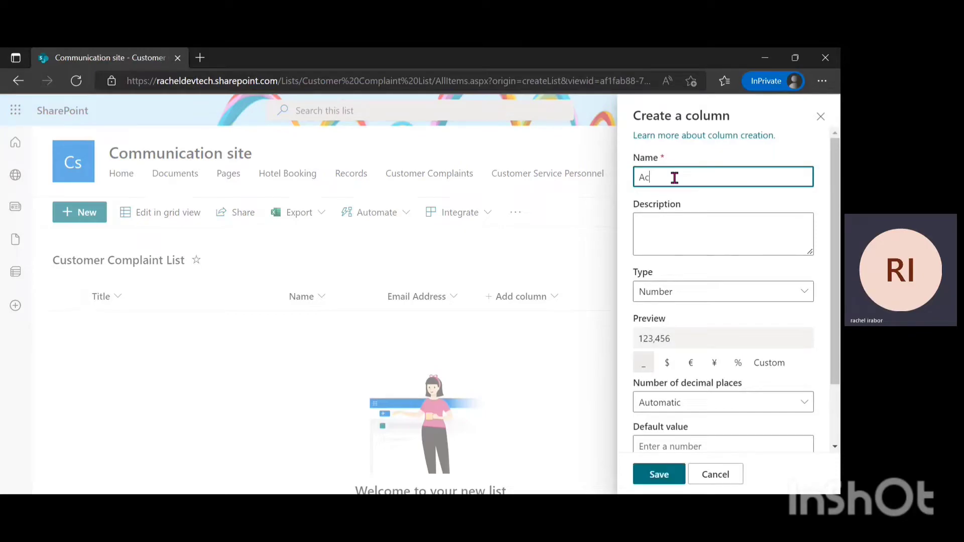
{"action": "type", "text": "count "}
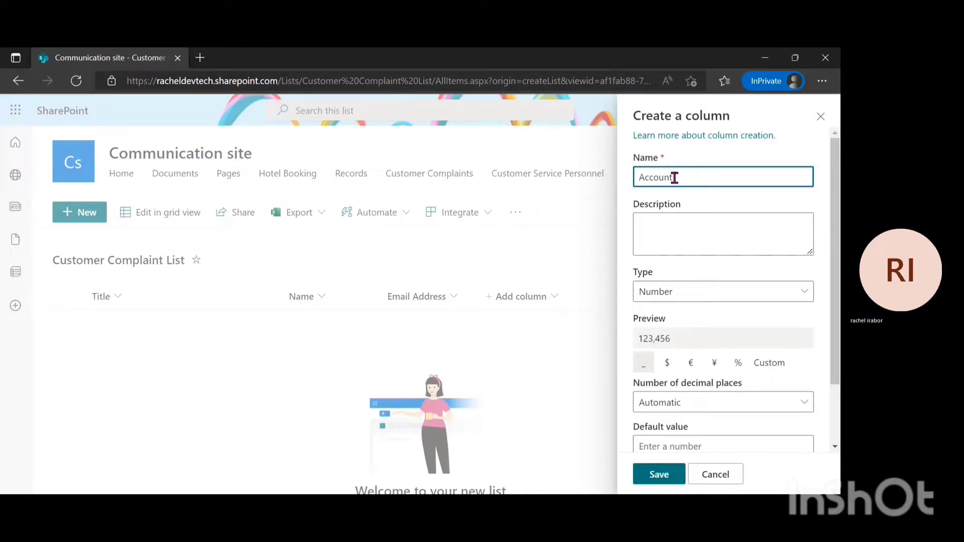
{"action": "type", "text": "Number"}
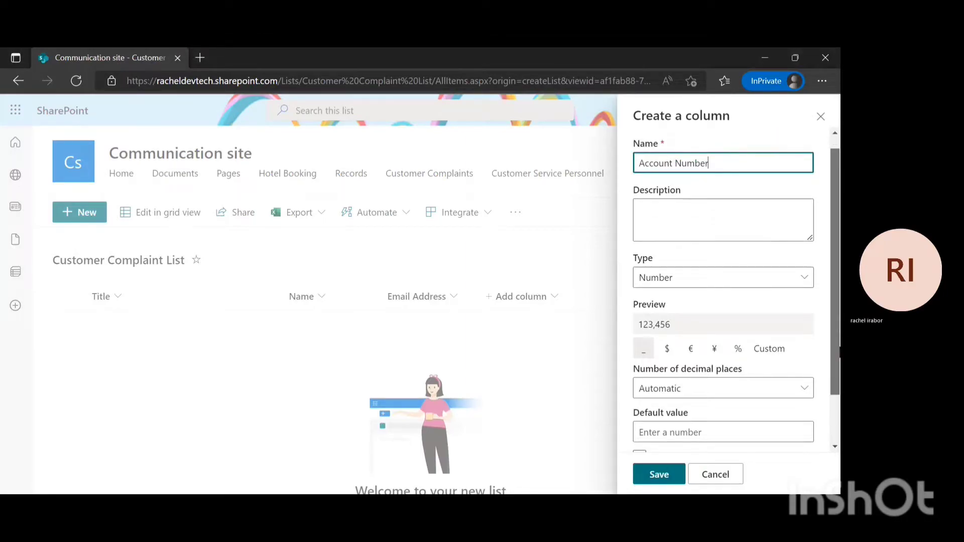
{"action": "scroll", "coordinate": [806, 381], "scroll_direction": "down", "scroll_amount": 1}
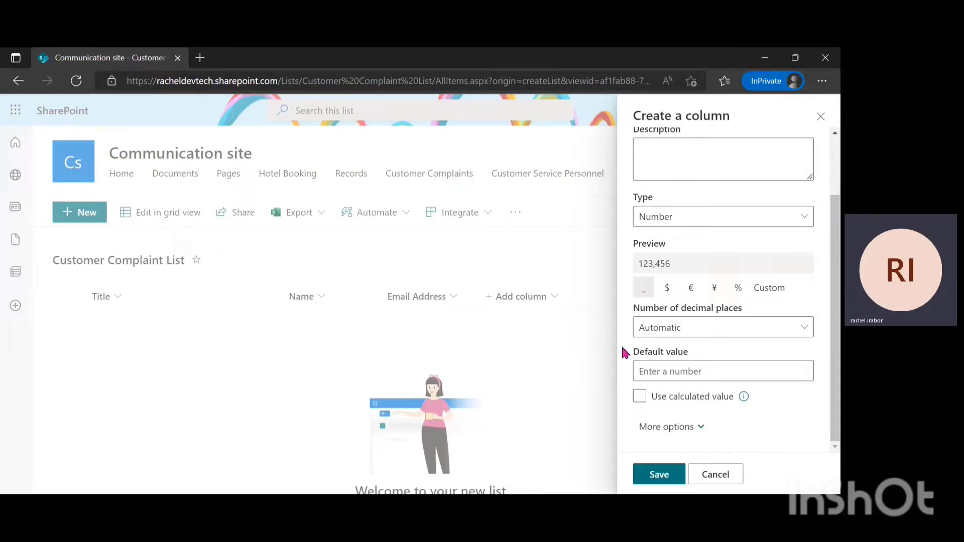
{"action": "left_click", "coordinate": [690, 331]}
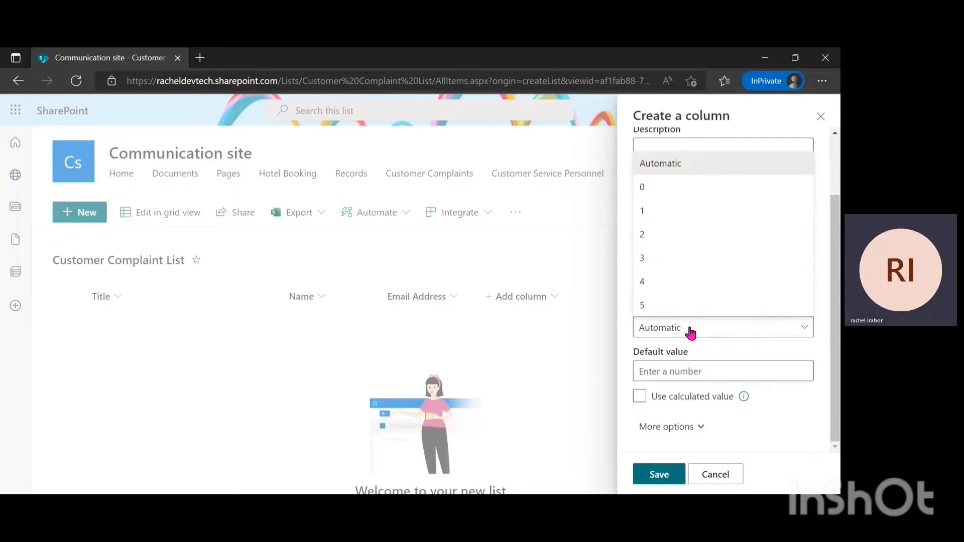
{"action": "left_click", "coordinate": [665, 187]}
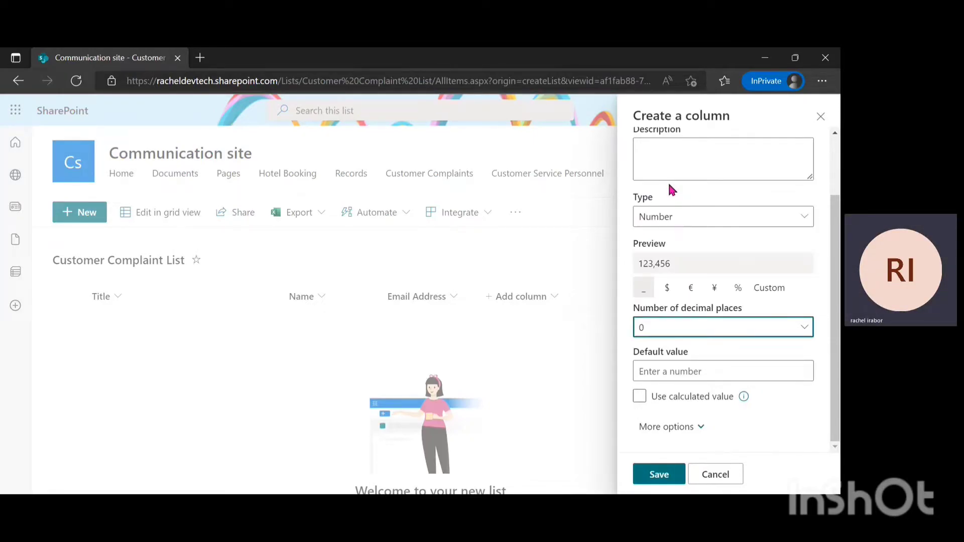
Step: Turn off the thousands separator for the Account Number column, require it to contain information, and save the column
{"action": "left_click", "coordinate": [678, 428]}
{"action": "left_click_drag", "start_coordinate": [839, 312], "coordinate": [834, 397]}
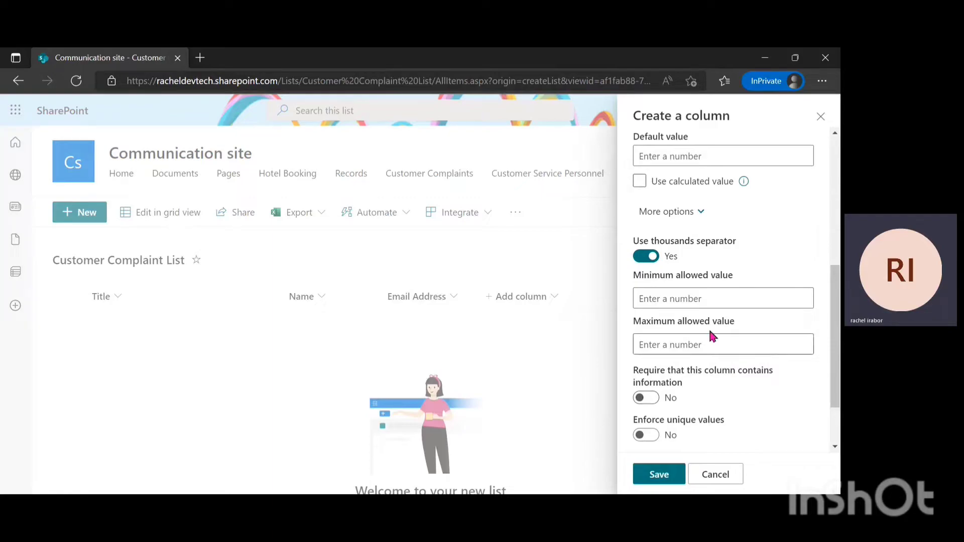
{"action": "left_click", "coordinate": [655, 258]}
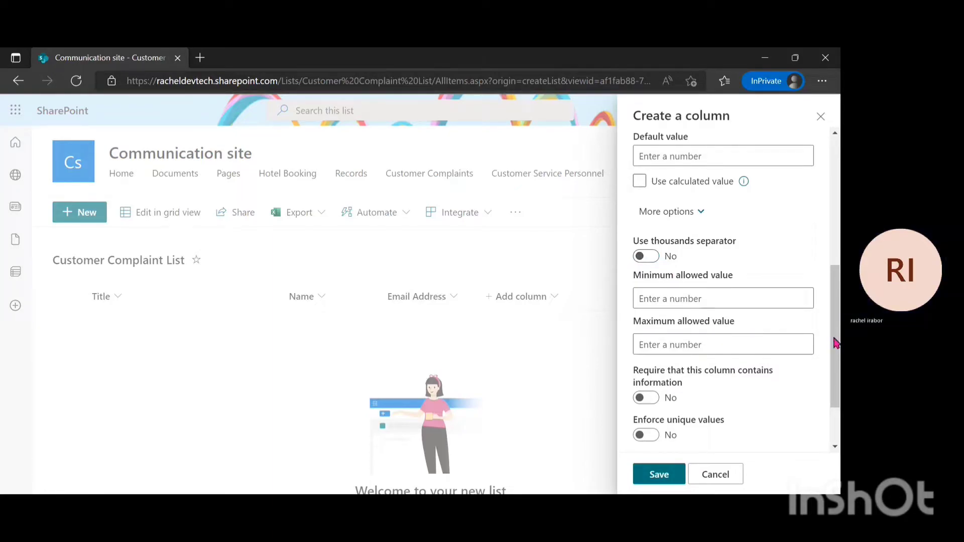
{"action": "scroll", "coordinate": [673, 311], "scroll_direction": "down", "scroll_amount": 2}
{"action": "left_click", "coordinate": [639, 323]}
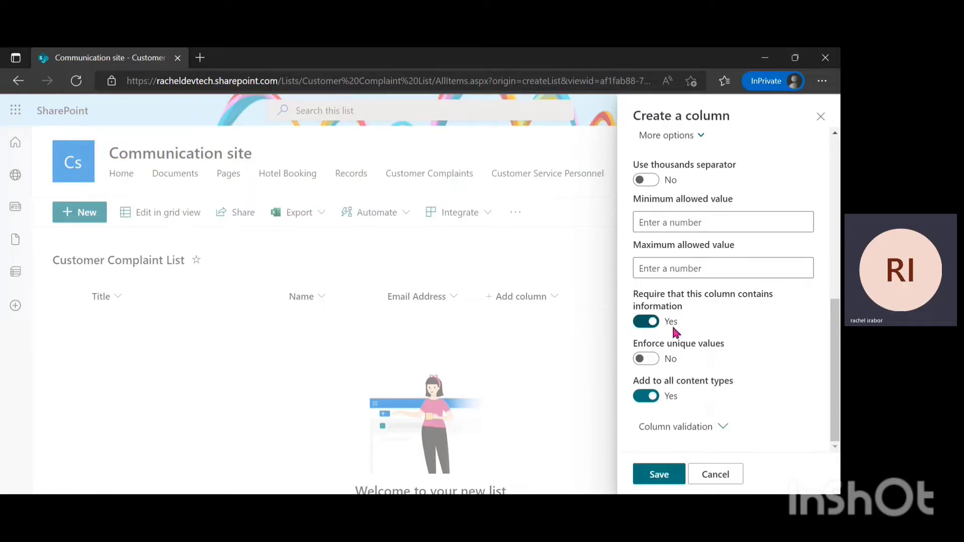
{"action": "left_click", "coordinate": [661, 472]}
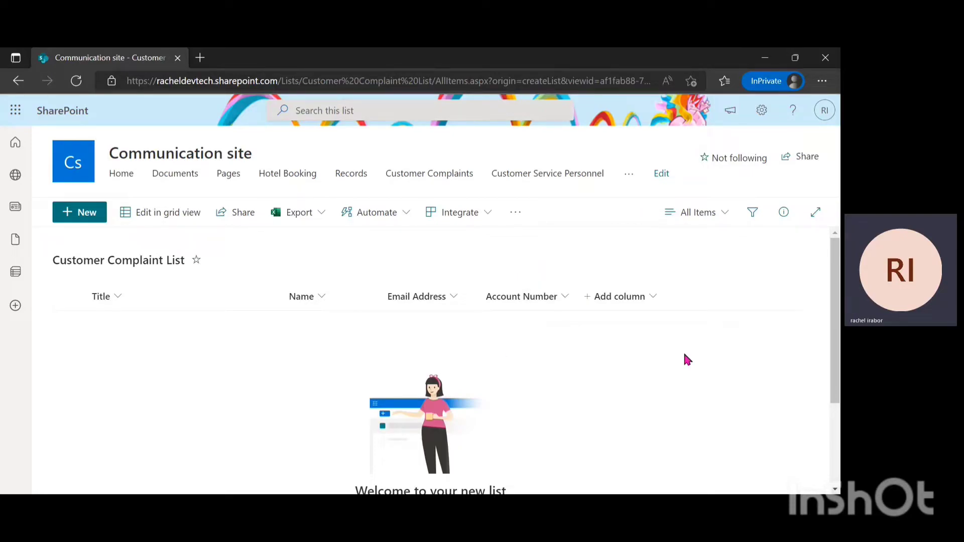
Step: Add a multiple lines of text column called "Complaint" to the list and require it to contain information
{"action": "left_click", "coordinate": [629, 296]}
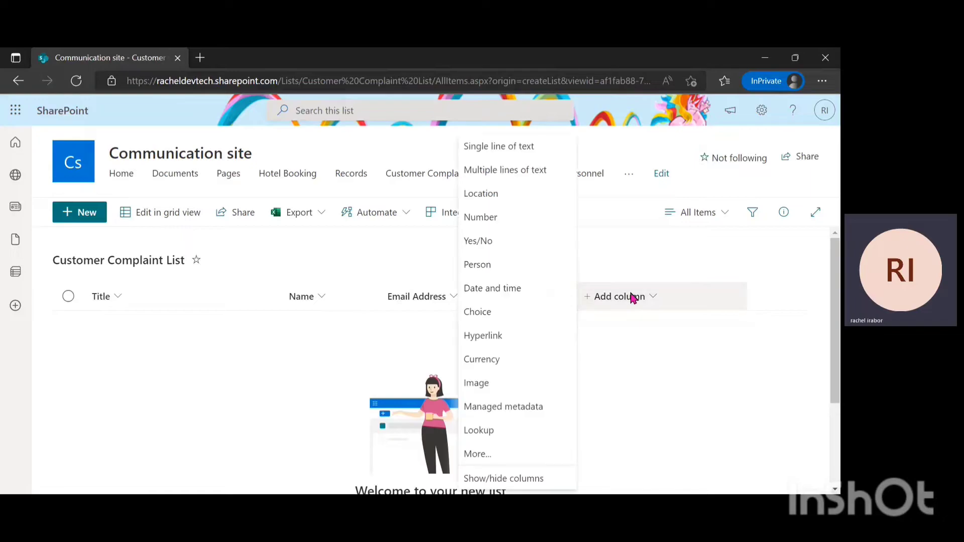
{"action": "left_click", "coordinate": [523, 173]}
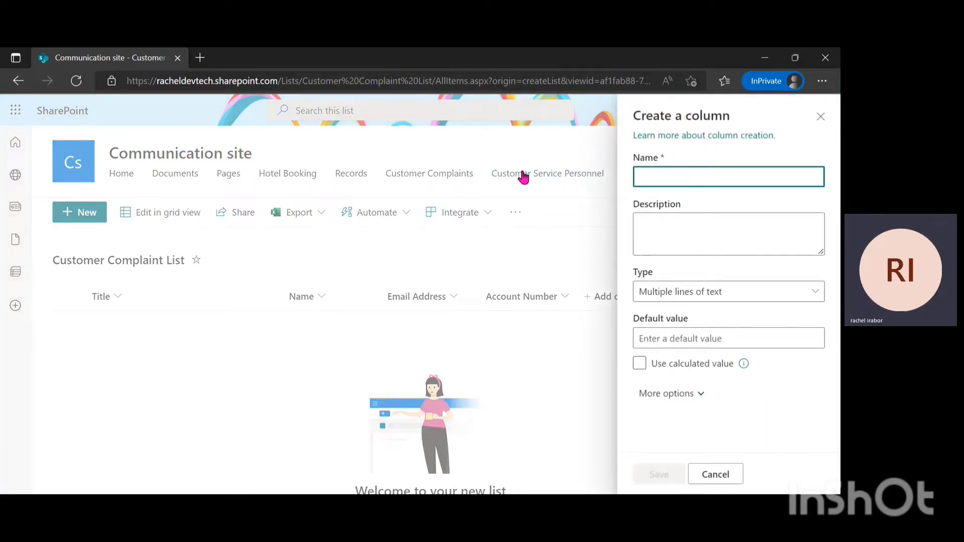
{"action": "type", "text": "Comp"}
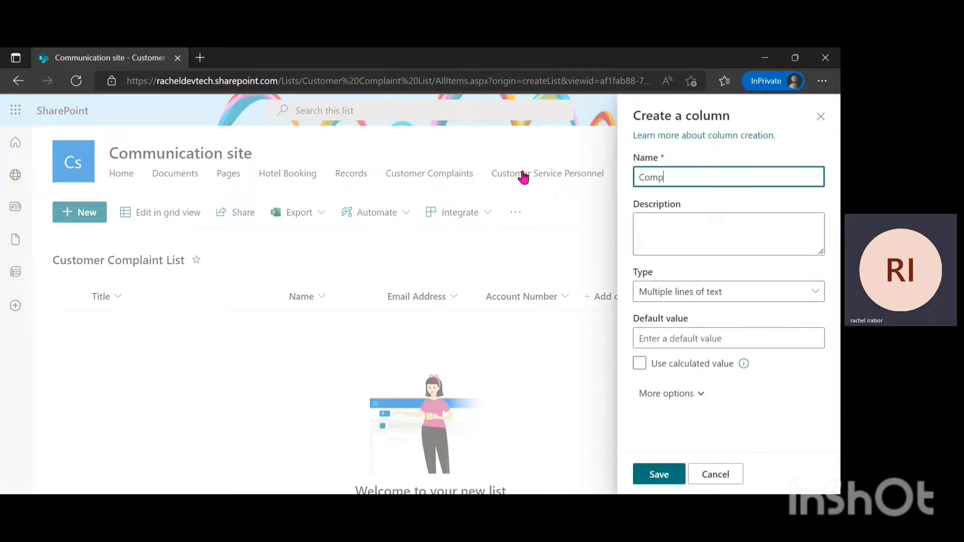
{"action": "type", "text": "laint"}
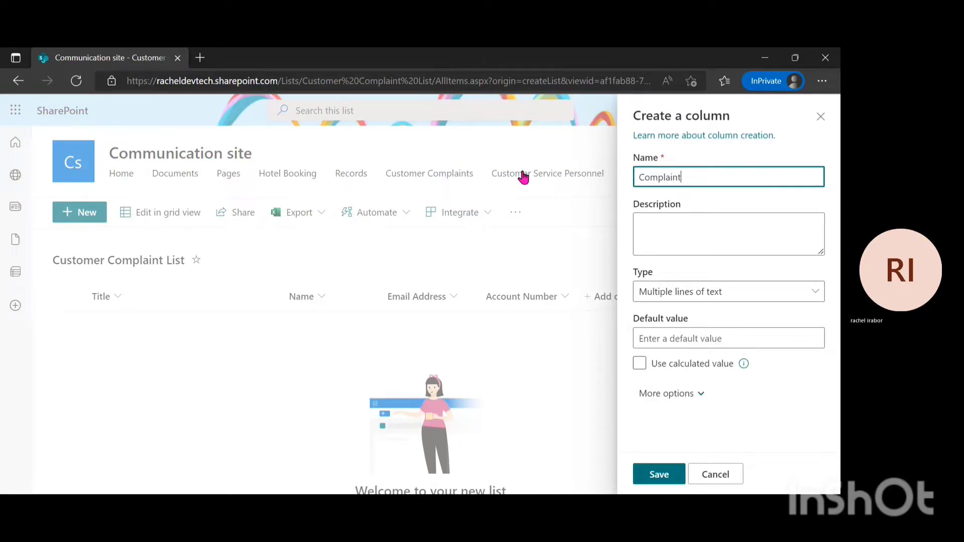
{"action": "left_click", "coordinate": [691, 394]}
{"action": "scroll", "coordinate": [728, 301], "scroll_direction": "down", "scroll_amount": 3}
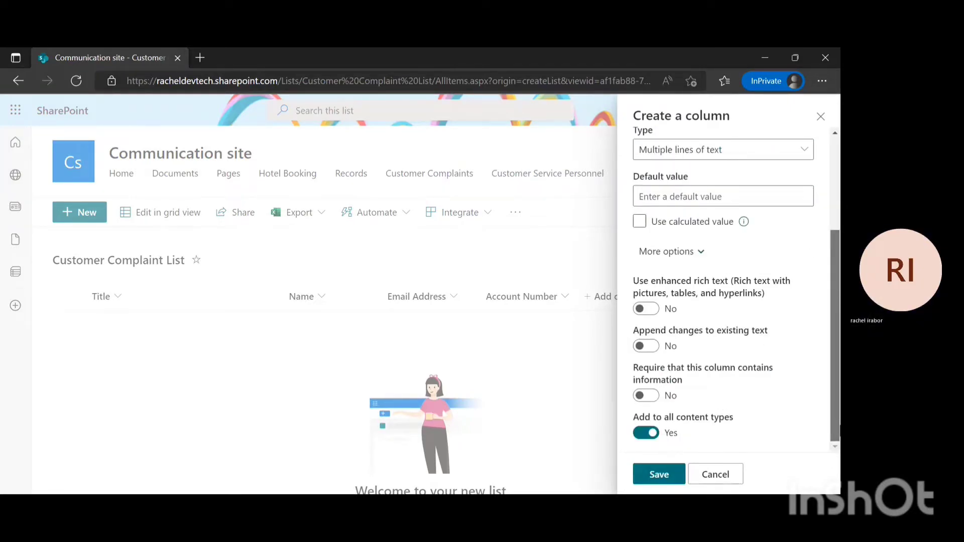
{"action": "left_click", "coordinate": [646, 394]}
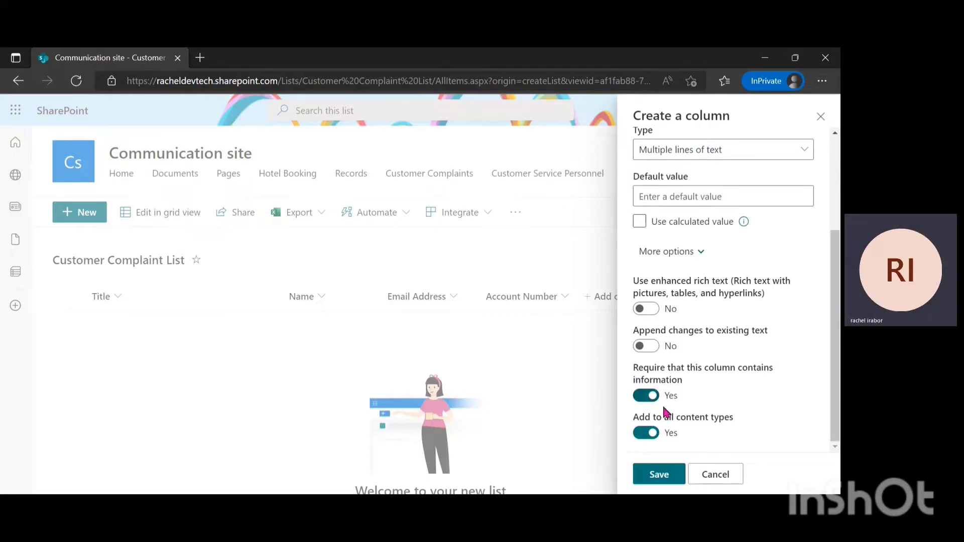
{"action": "left_click", "coordinate": [660, 475]}
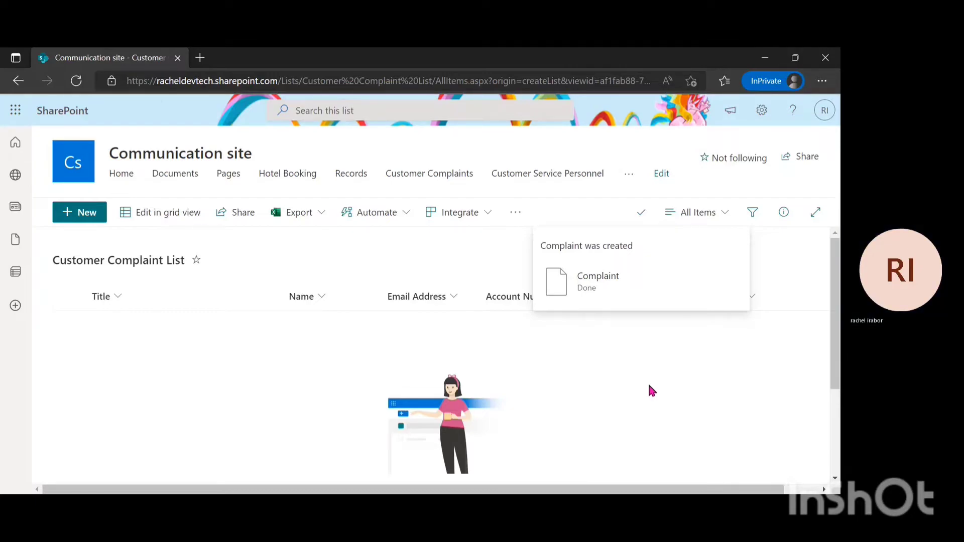
Step: Add a required multiple lines of text column called "Feedback" to the list
{"action": "left_click", "coordinate": [712, 299]}
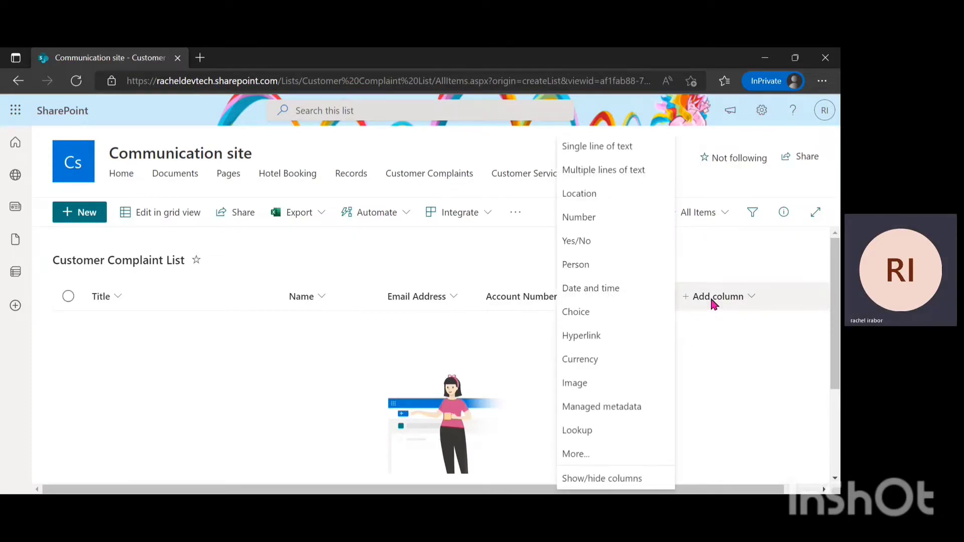
{"action": "left_click", "coordinate": [618, 173]}
{"action": "type", "text": "F"}
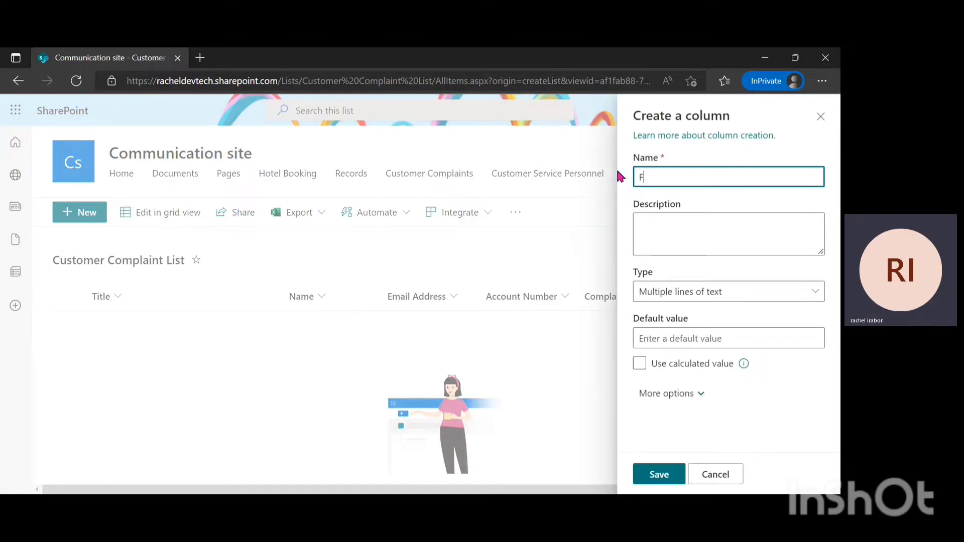
{"action": "type", "text": "eedback"}
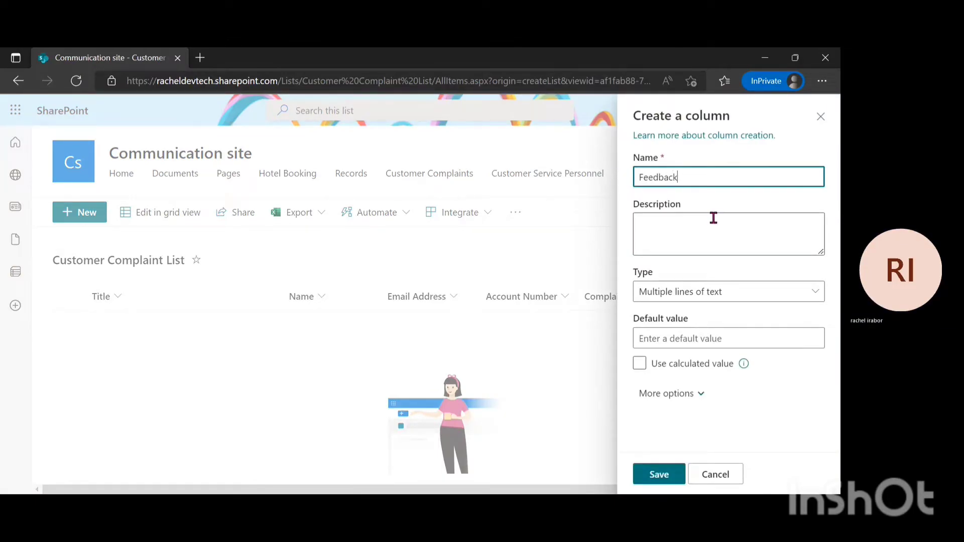
{"action": "left_click", "coordinate": [662, 395]}
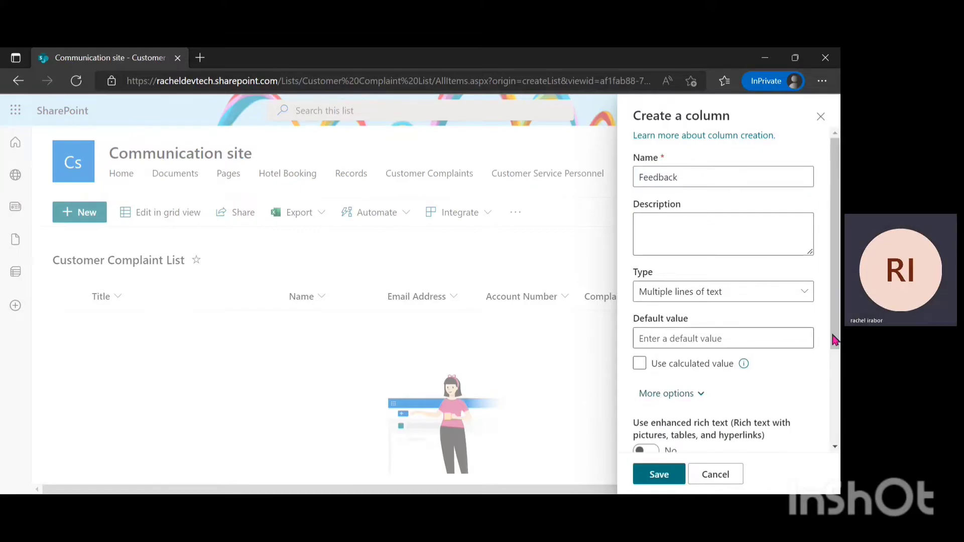
{"action": "scroll", "coordinate": [680, 314], "scroll_direction": "down", "scroll_amount": 3}
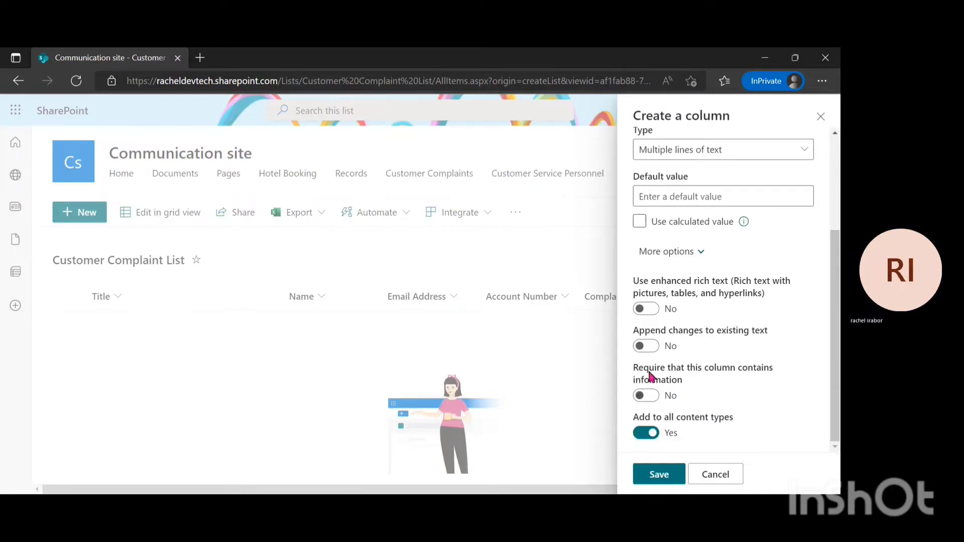
{"action": "left_click", "coordinate": [639, 396]}
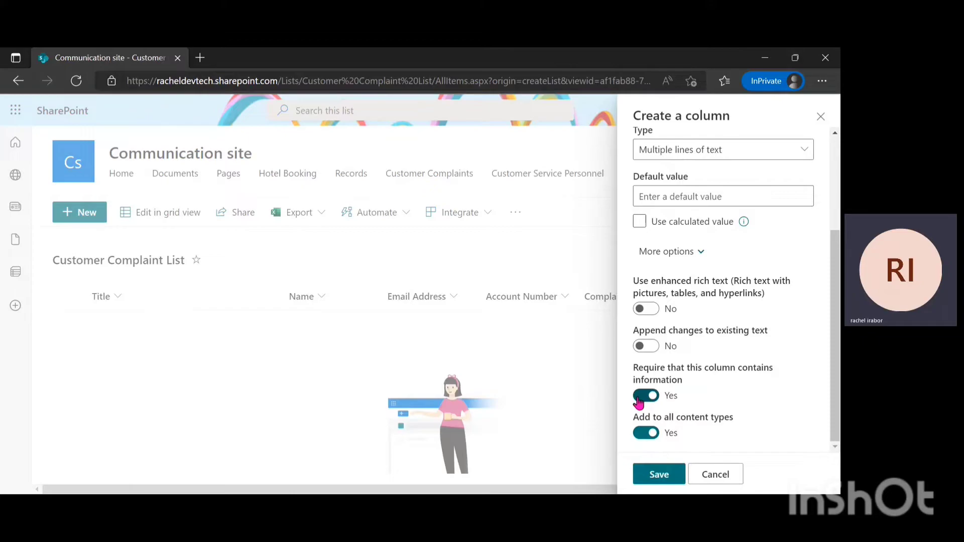
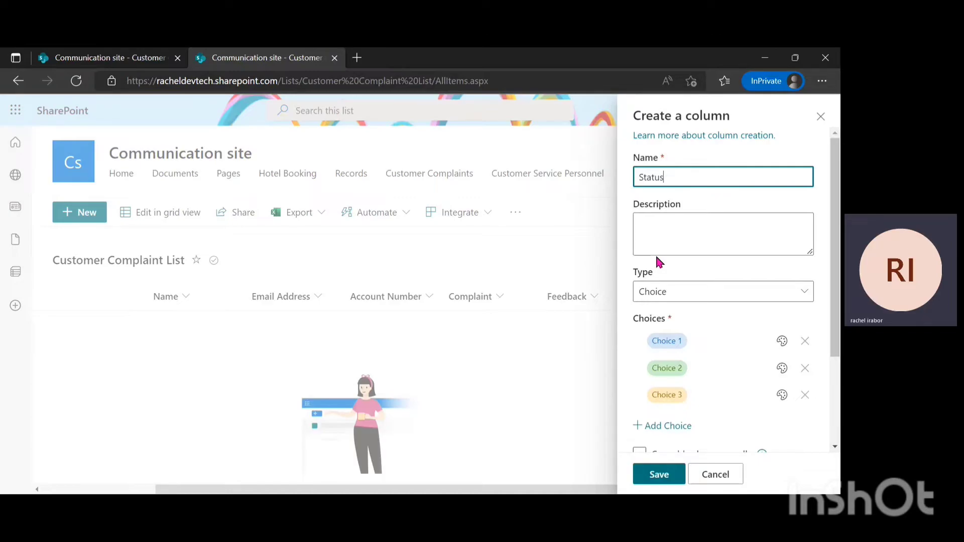
Step: Rename the first two choices of the new Status column as "Open" and "In Progress"
{"action": "double_click", "coordinate": [678, 341]}
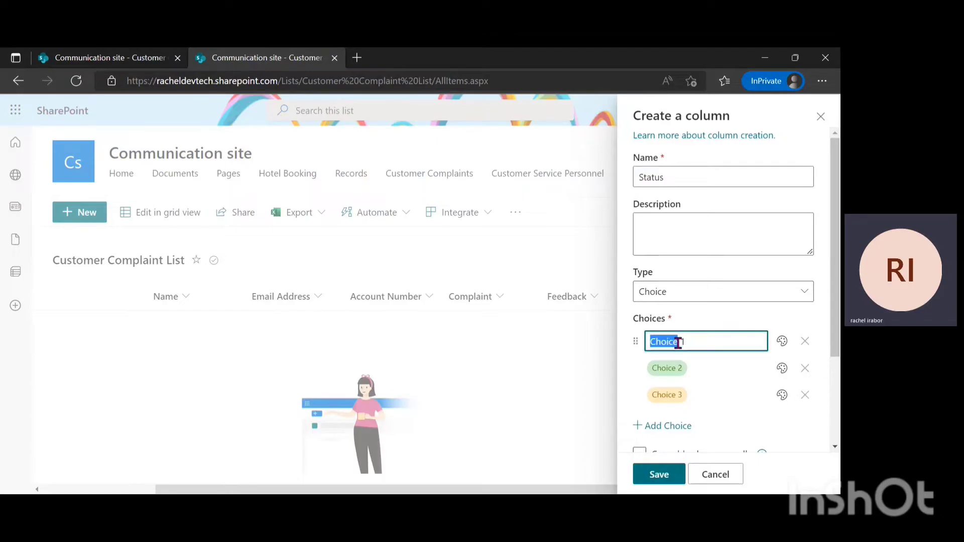
{"action": "triple_click", "coordinate": [677, 342]}
{"action": "key", "text": "BackSpace"}
{"action": "type", "text": "Open"}
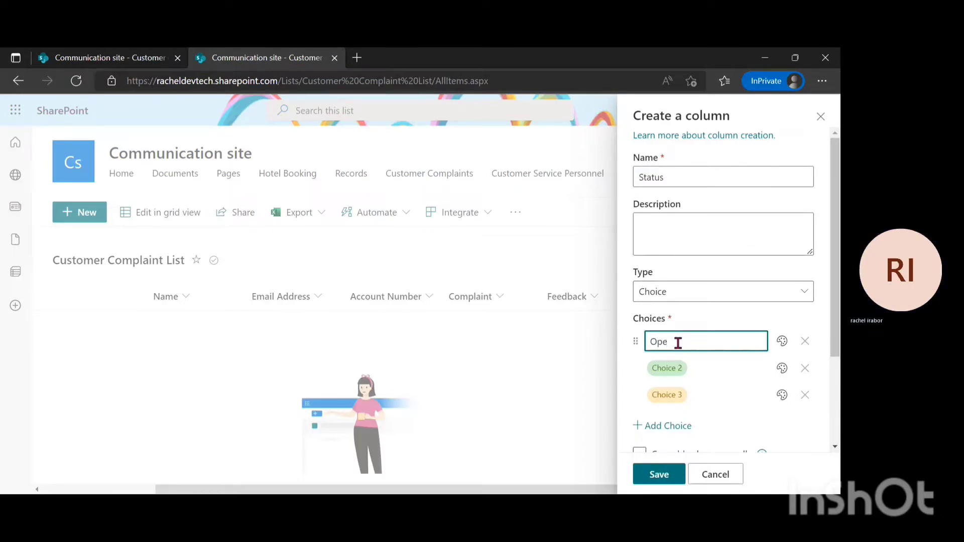
{"action": "double_click", "coordinate": [679, 363]}
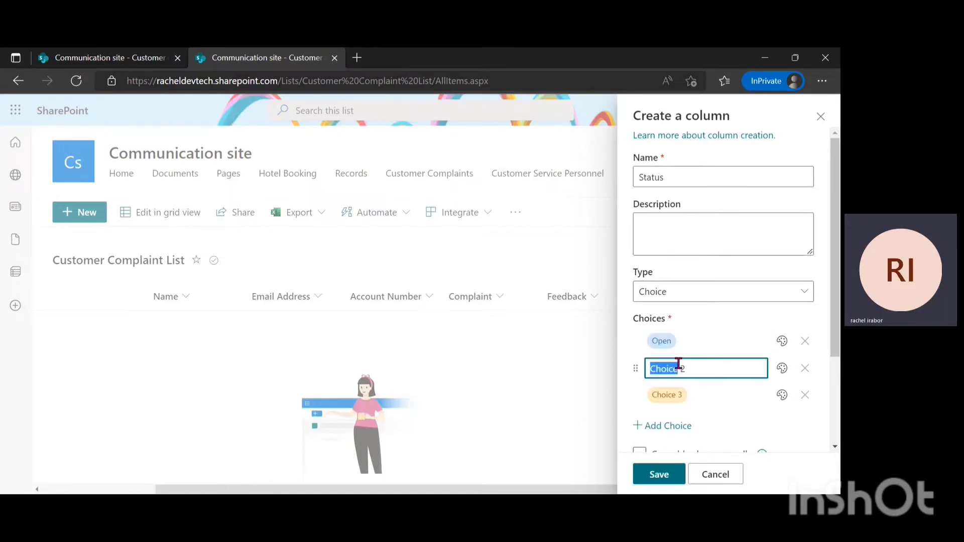
{"action": "triple_click", "coordinate": [679, 363]}
{"action": "key", "text": "BackSpace"}
{"action": "type", "text": "In Progress"}
Step: Rename the third choice of the Status column as "Complete" and expand the column's additional options
{"action": "left_click", "coordinate": [684, 394]}
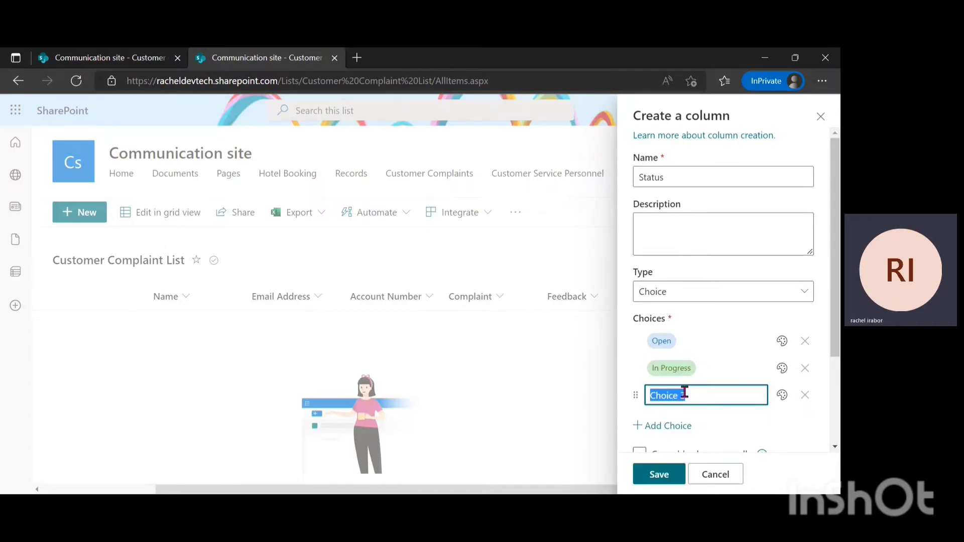
{"action": "key", "text": "BackSpace"}
{"action": "type", "text": "Complte"}
{"action": "key", "text": "BackSpace"}
{"action": "key", "text": "BackSpace"}
{"action": "type", "text": "ete"}
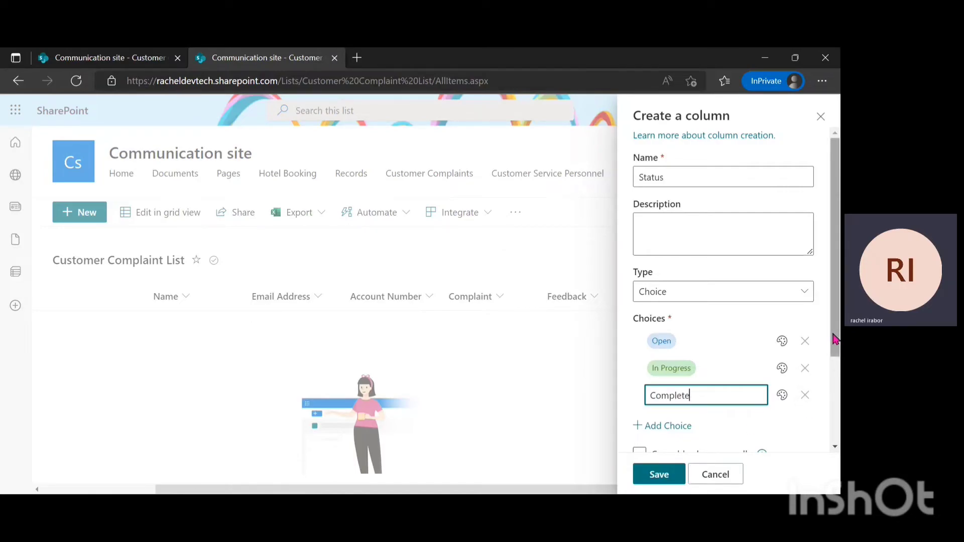
{"action": "scroll", "coordinate": [828, 384], "scroll_direction": "down", "scroll_amount": 3}
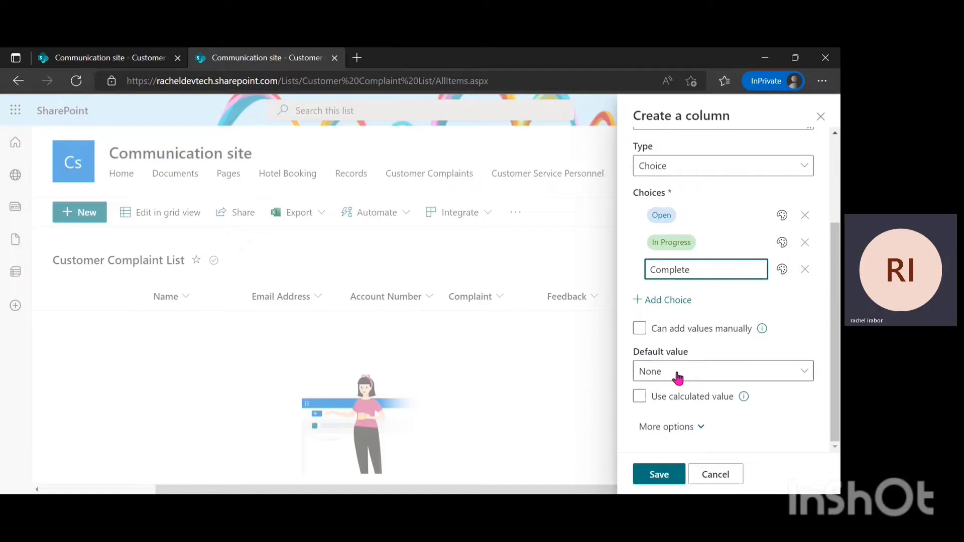
{"action": "left_click", "coordinate": [676, 428]}
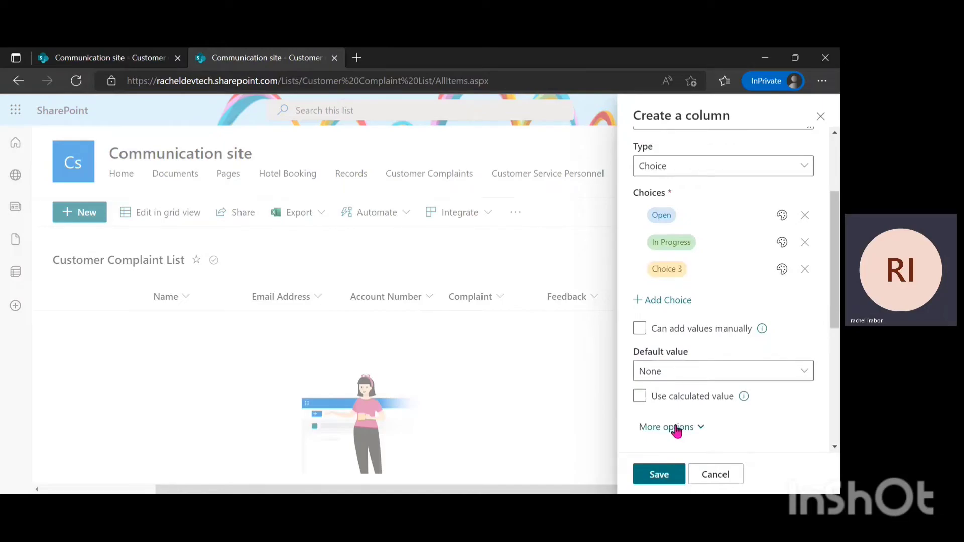
{"action": "left_click", "coordinate": [686, 274]}
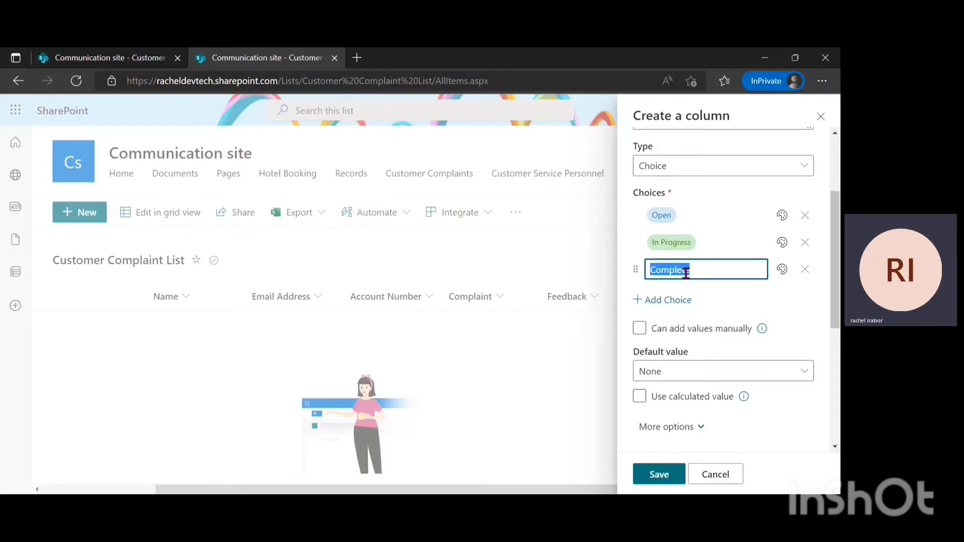
{"action": "key", "text": "BackSpace"}
{"action": "type", "text": "Complete"}
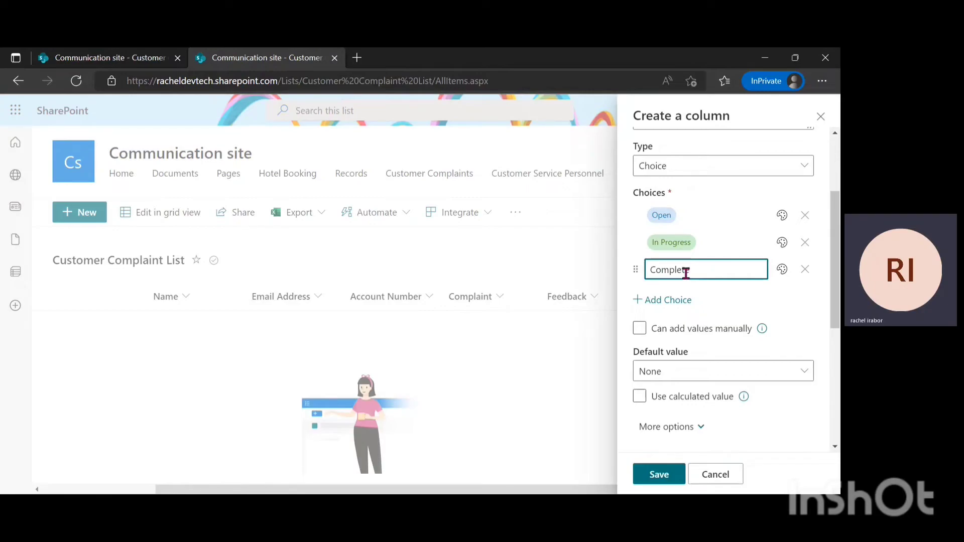
Step: Rename the third choice of the Status column as "Completed"
{"action": "left_click", "coordinate": [771, 396]}
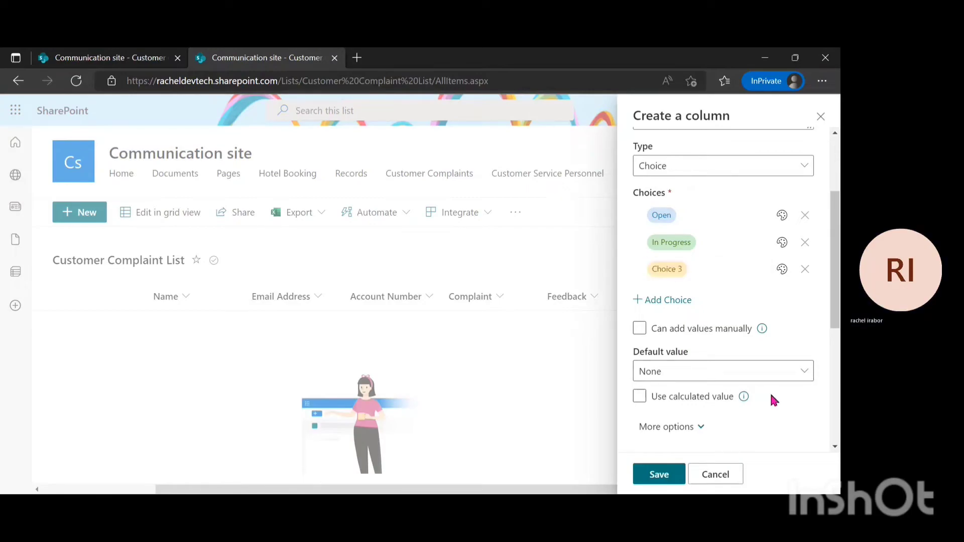
{"action": "left_click", "coordinate": [689, 276]}
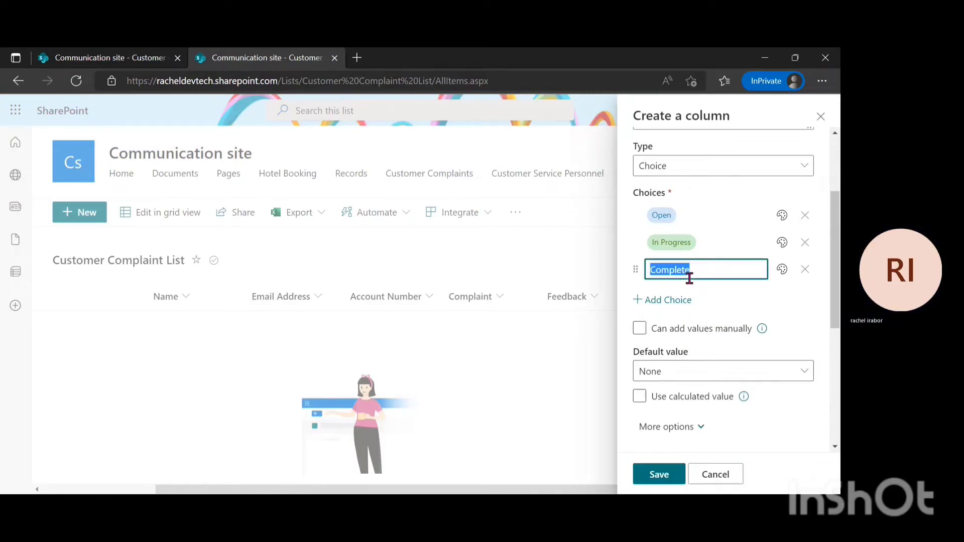
{"action": "left_click", "coordinate": [697, 272]}
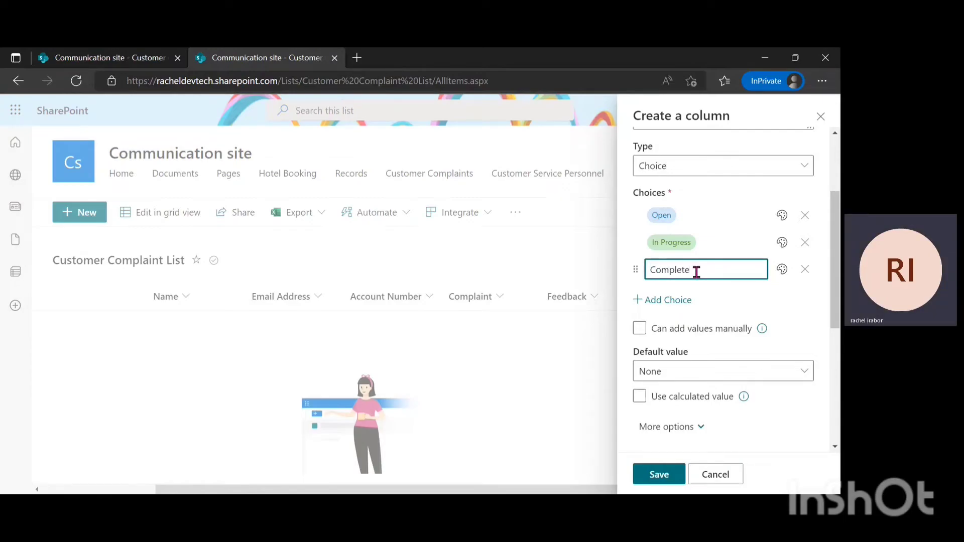
{"action": "left_click", "coordinate": [825, 316]}
{"action": "left_click", "coordinate": [677, 270]}
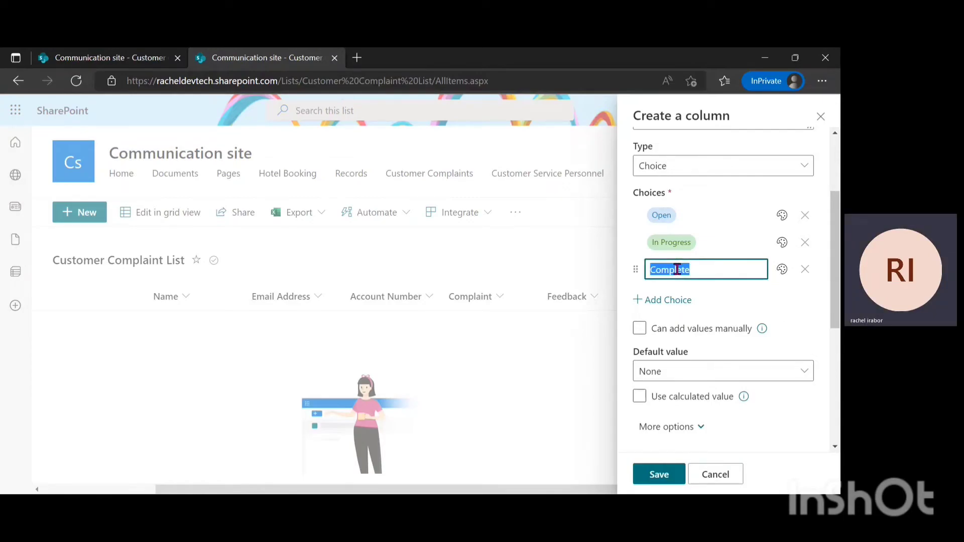
{"action": "key", "text": "BackSpace"}
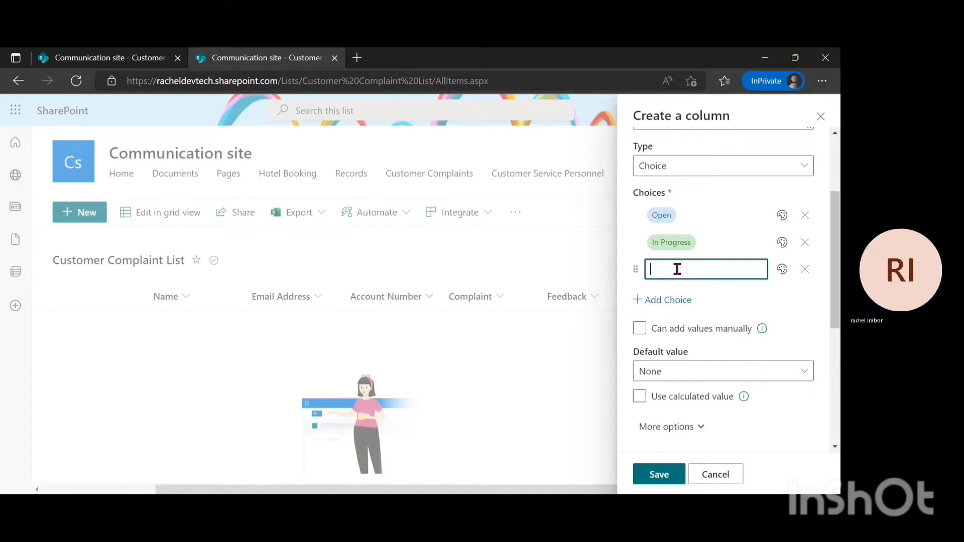
{"action": "type", "text": "Compl"}
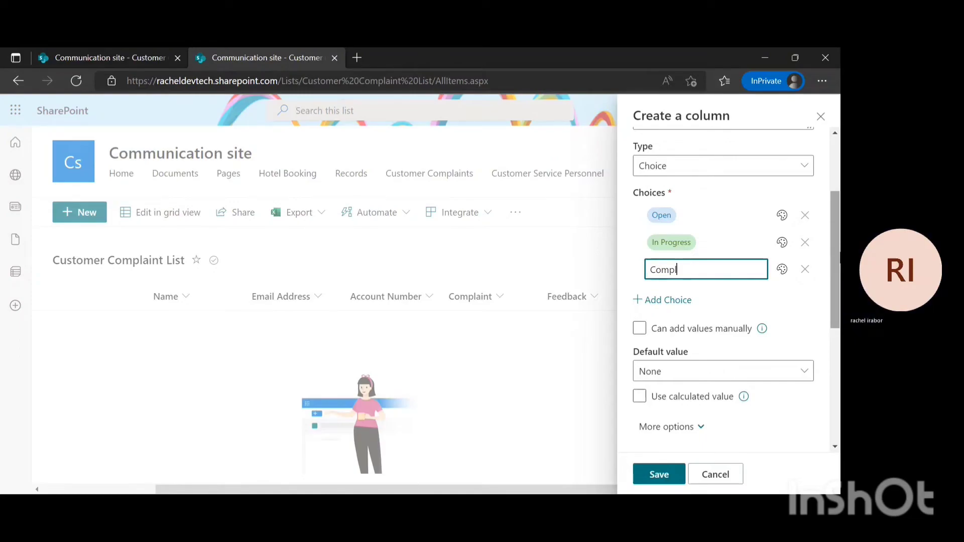
{"action": "type", "text": "teted"}
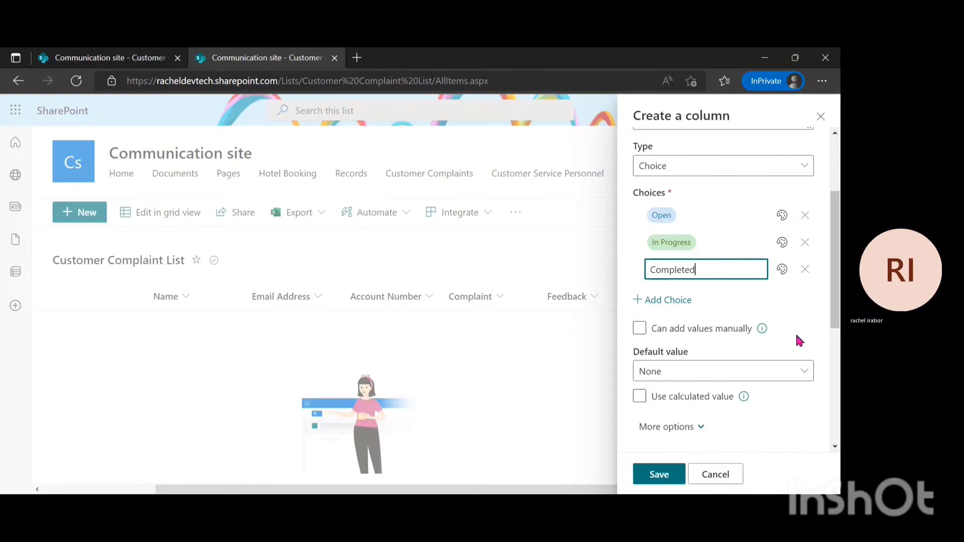
{"action": "left_click", "coordinate": [795, 332]}
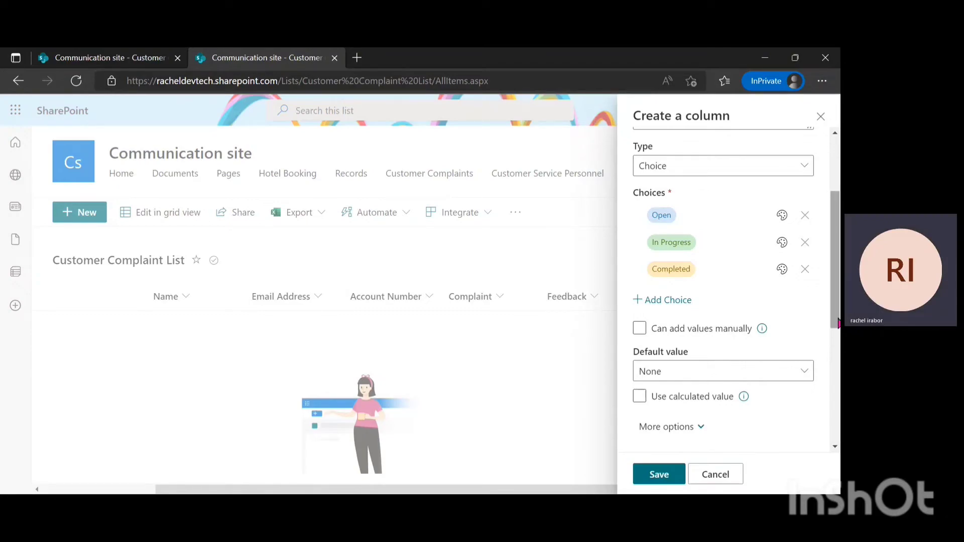
Step: Require the Status column to contain information and save the new column to the list
{"action": "left_click_drag", "start_coordinate": [837, 324], "coordinate": [836, 410]}
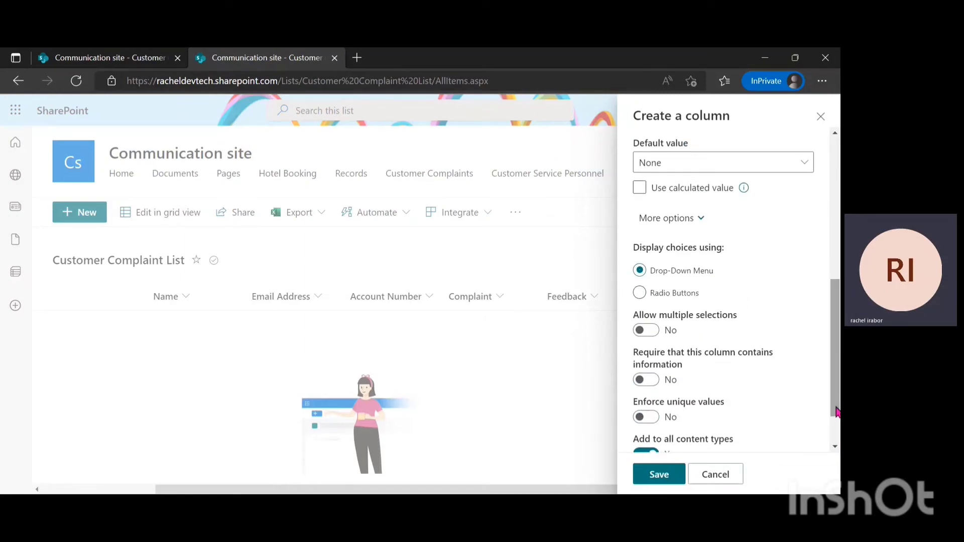
{"action": "left_click", "coordinate": [648, 379]}
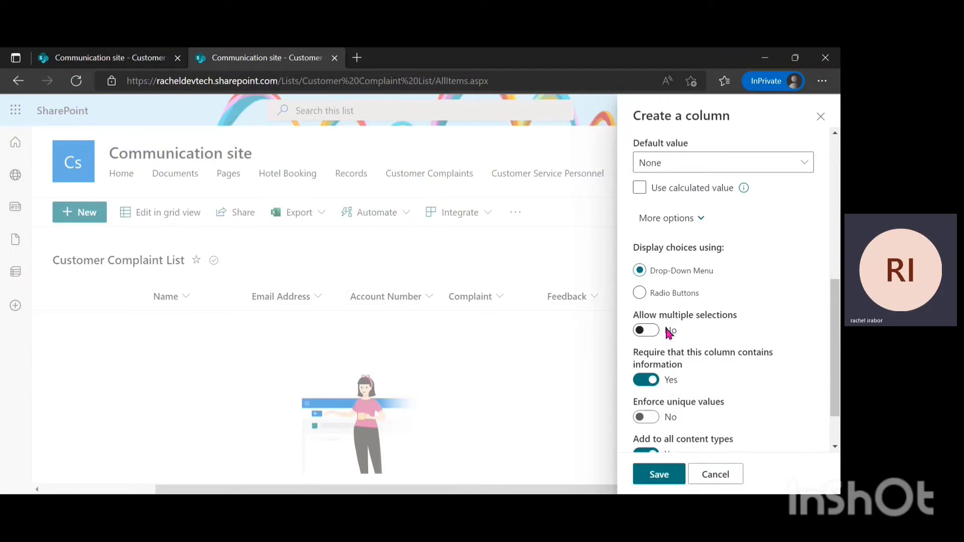
{"action": "scroll", "coordinate": [836, 441], "scroll_direction": "down", "scroll_amount": 1}
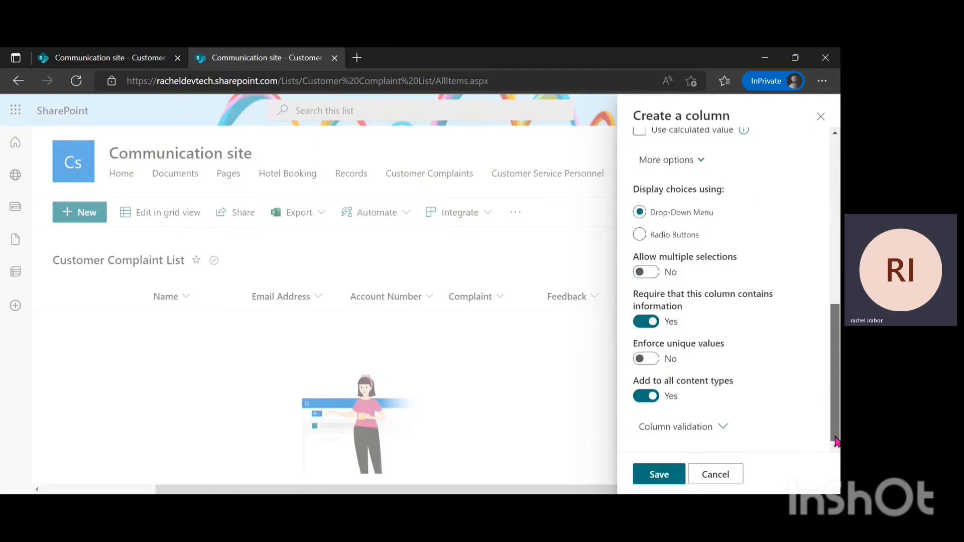
{"action": "left_click", "coordinate": [655, 477]}
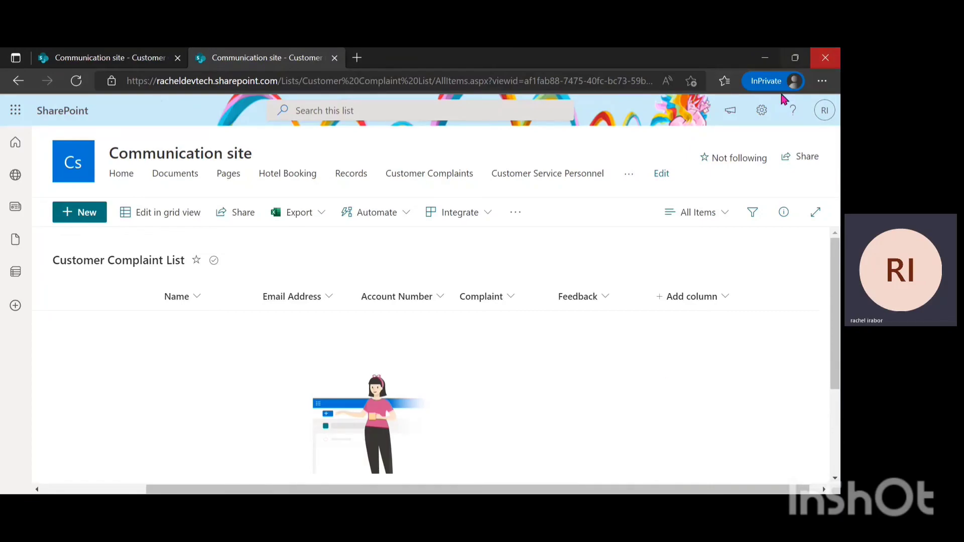
Step: Review the columns, their types and required flags in the list settings, and return to the Customer Complaint List
{"action": "left_click", "coordinate": [762, 111]}
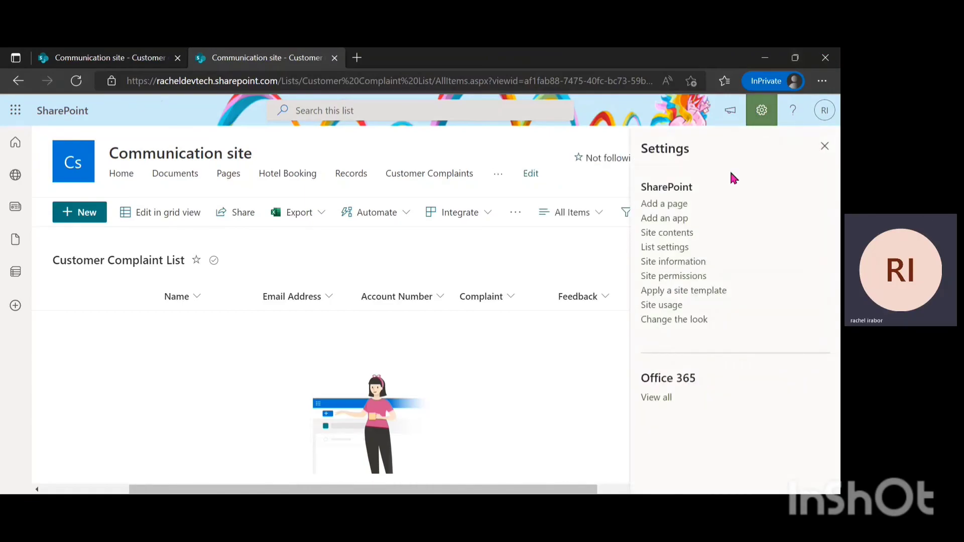
{"action": "left_click", "coordinate": [667, 254]}
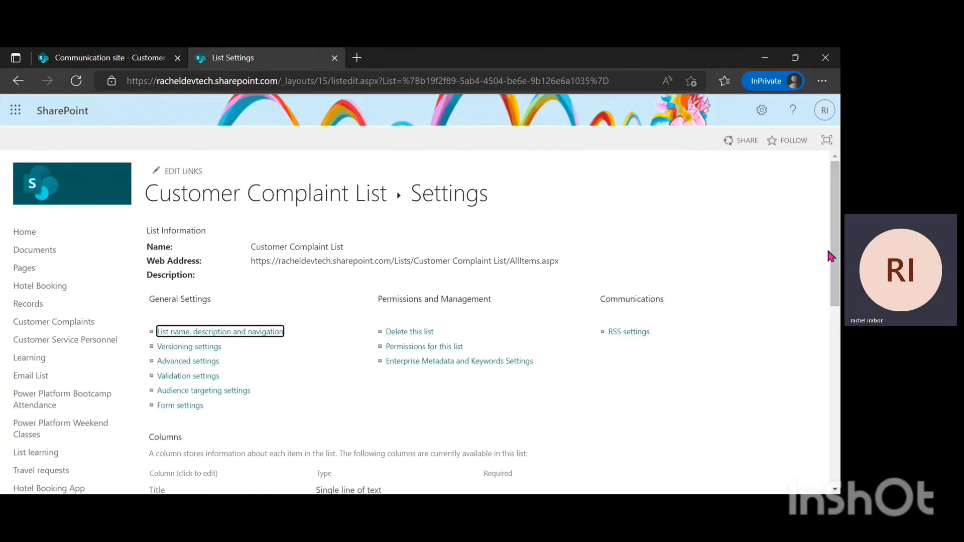
{"action": "scroll", "coordinate": [831, 251], "scroll_direction": "down", "scroll_amount": 2}
{"action": "scroll", "coordinate": [386, 339], "scroll_direction": "down", "scroll_amount": 5}
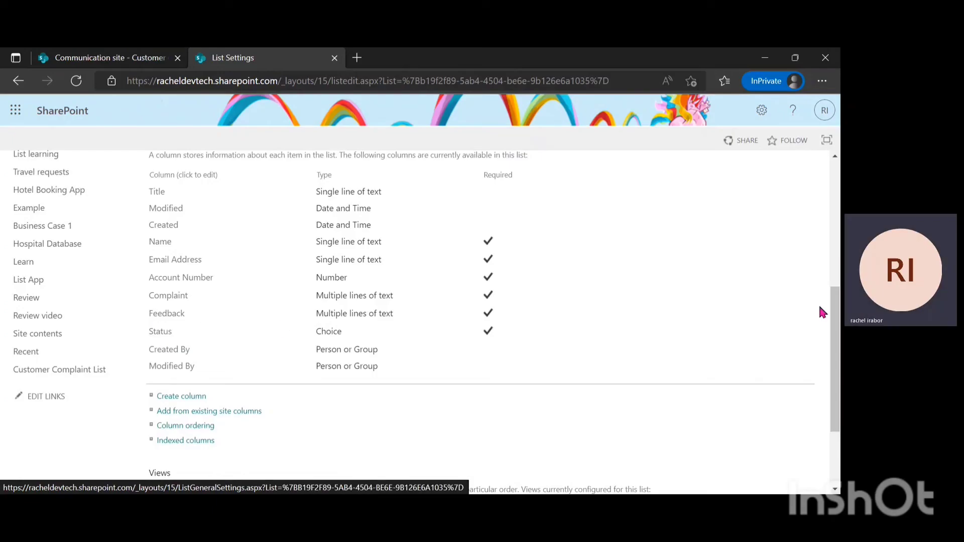
{"action": "left_click_drag", "start_coordinate": [835, 326], "coordinate": [837, 203]}
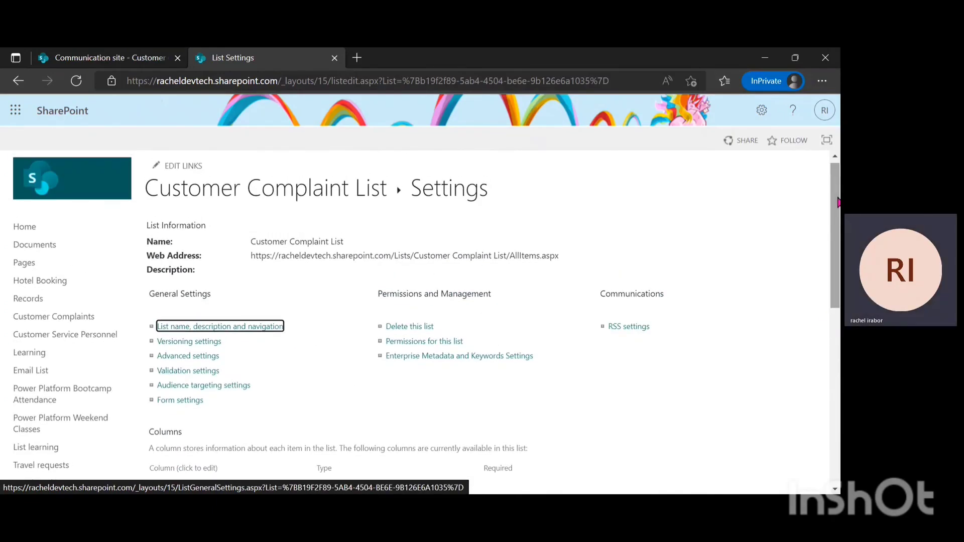
{"action": "left_click", "coordinate": [291, 203]}
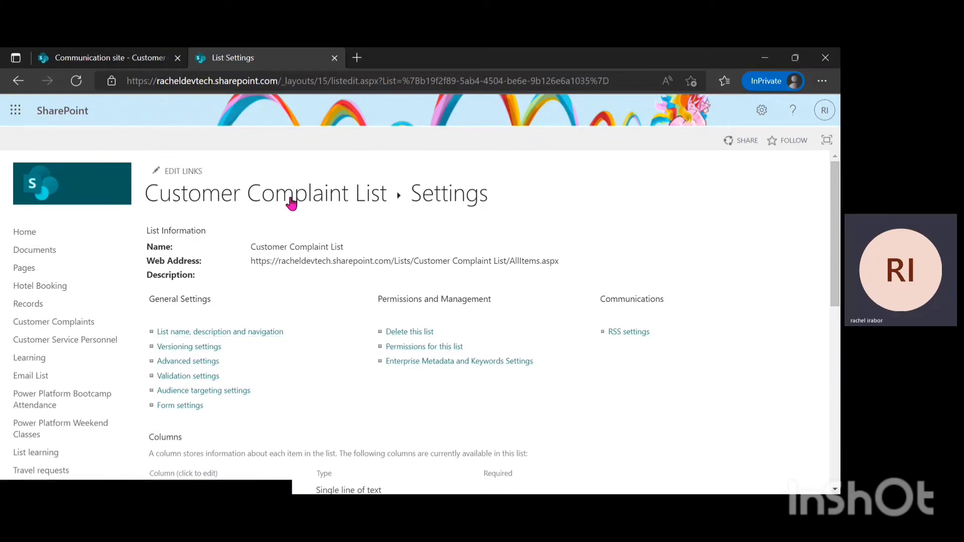